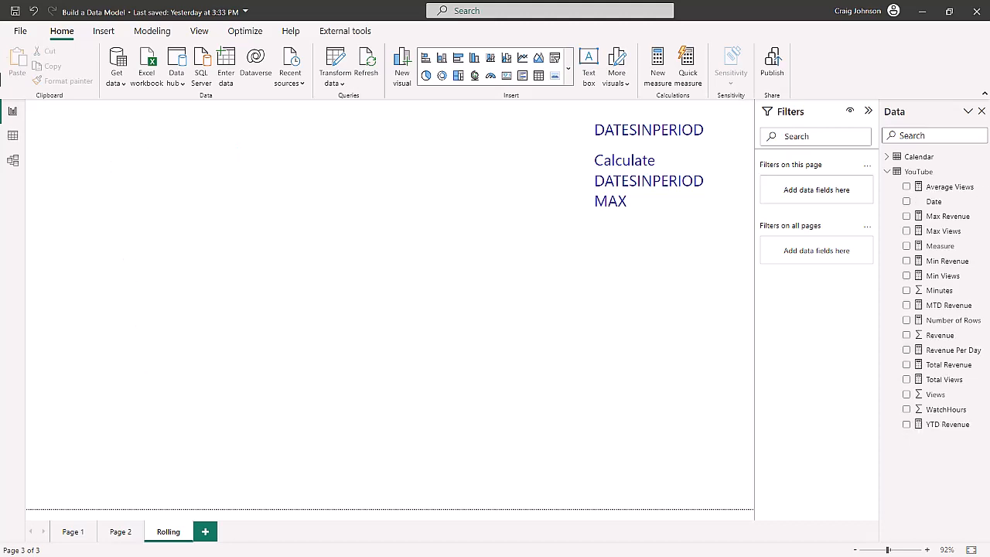
Check the relationship between the Calendar and YouTube tables in the data model, and return to the Rolling report page.
left_click(13, 164)
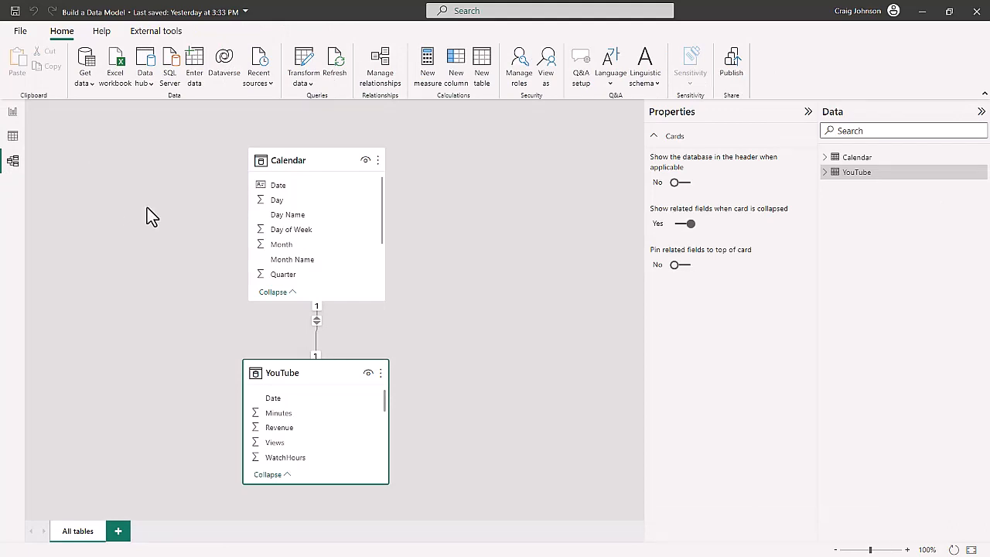
left_click(13, 114)
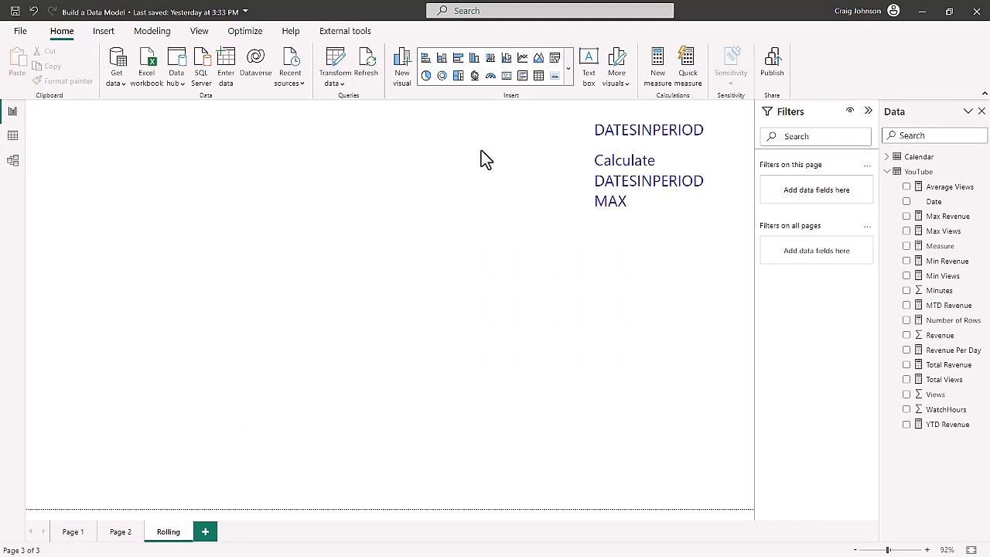
Insert a matrix visual on the Rolling page and move it to the upper part of the canvas.
left_click(568, 68)
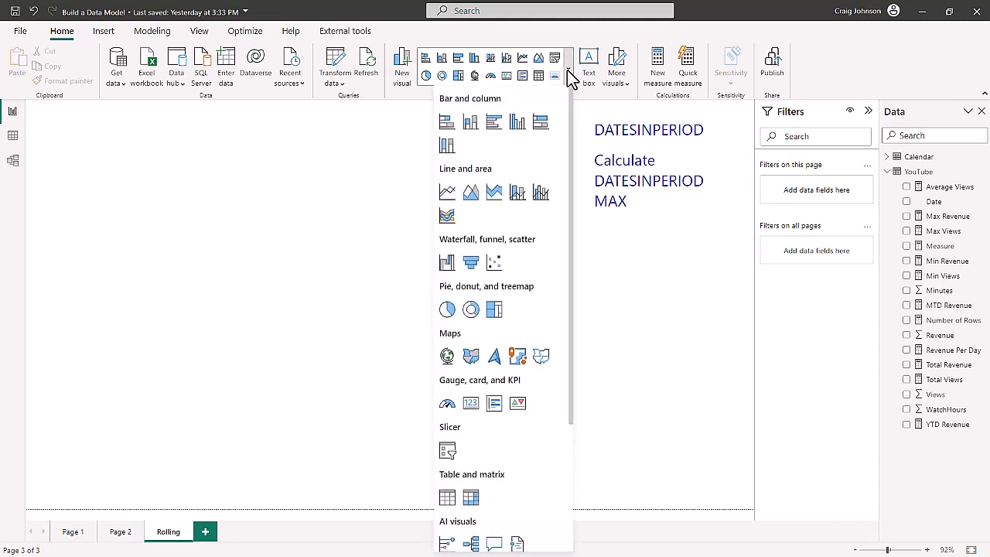
left_click(471, 498)
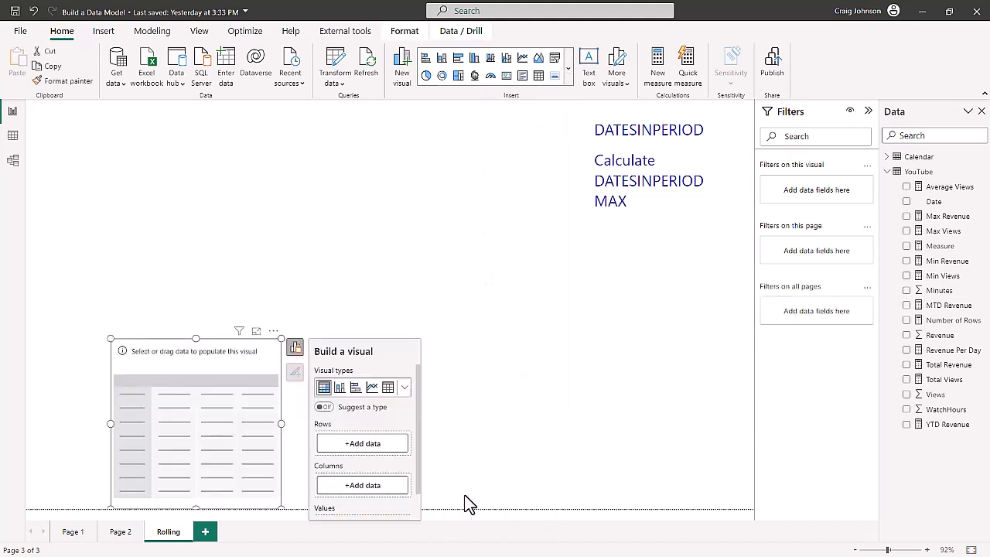
left_click_drag(189, 363, 259, 154)
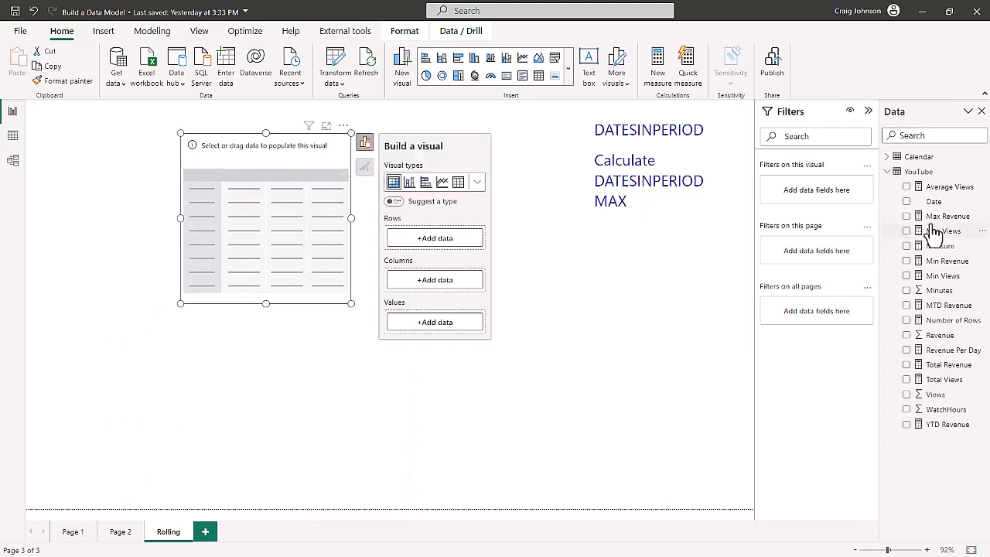
Add the Calendar table's Date field to the matrix rows and enlarge the matrix to show more dates.
left_click(439, 239)
left_click(512, 279)
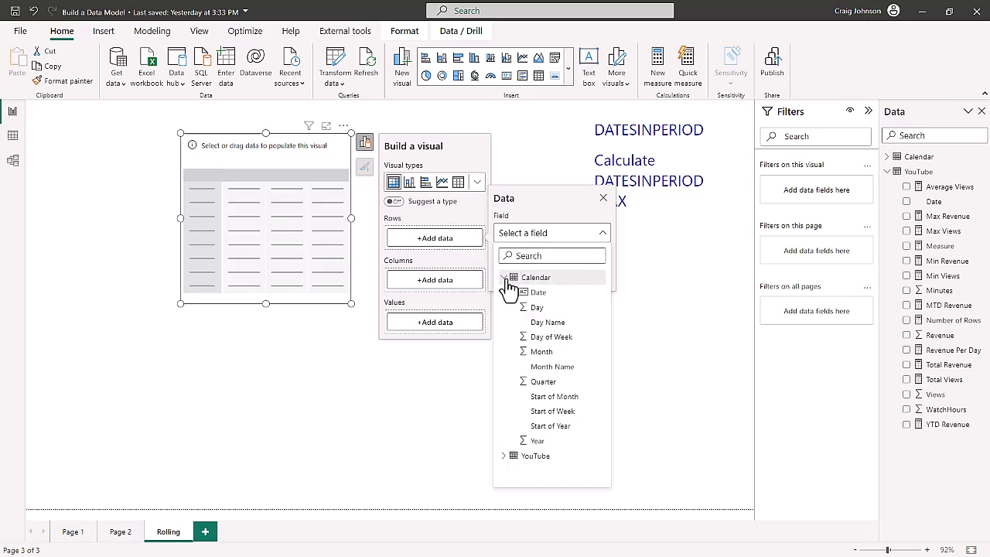
left_click(544, 298)
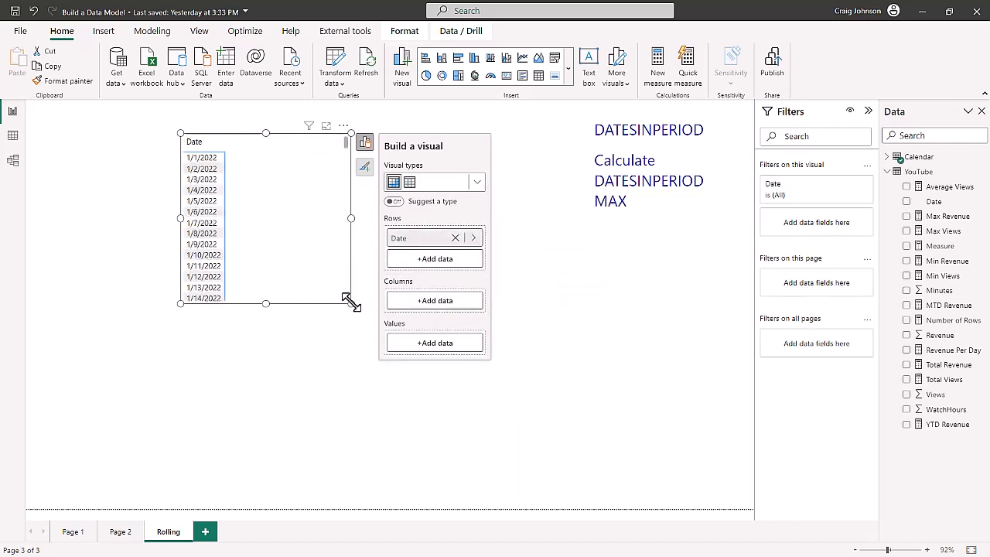
left_click_drag(349, 300, 391, 412)
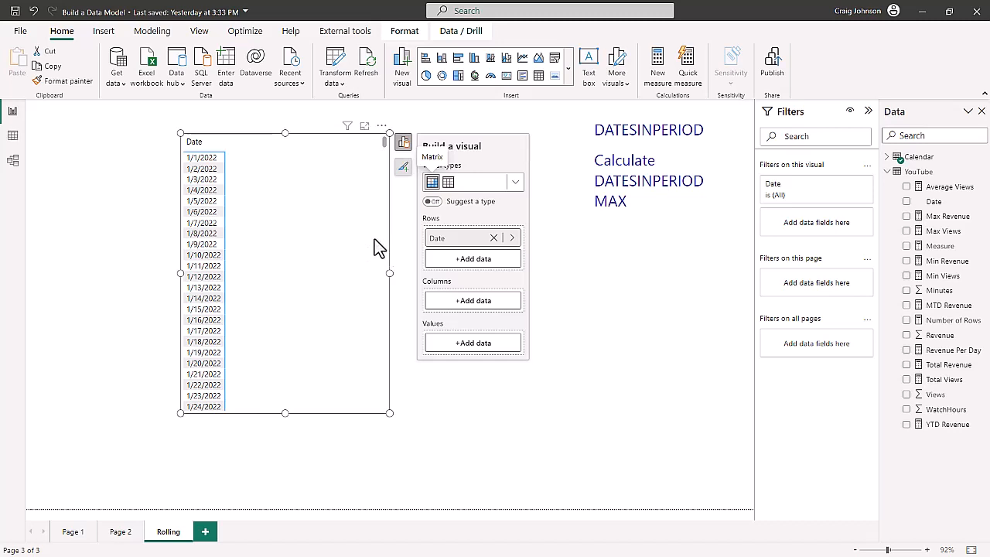
Add the YouTube table's Total Revenue measure to the matrix values.
left_click(474, 345)
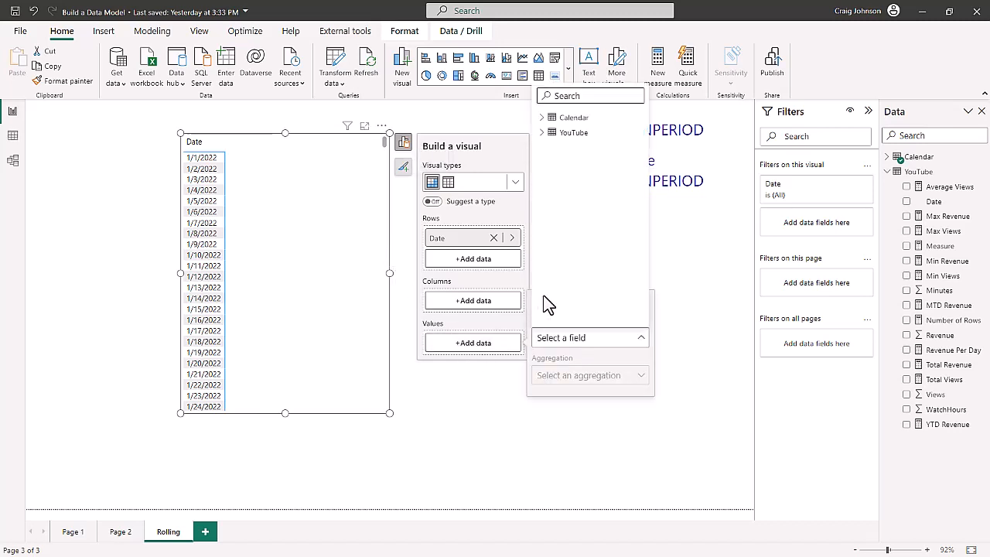
left_click(544, 133)
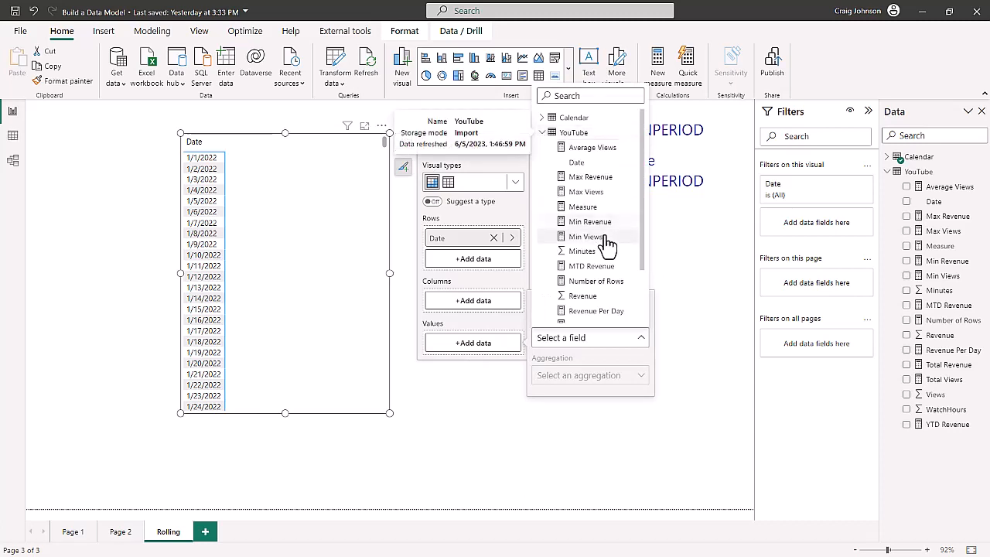
scroll(604, 267, "down", 3)
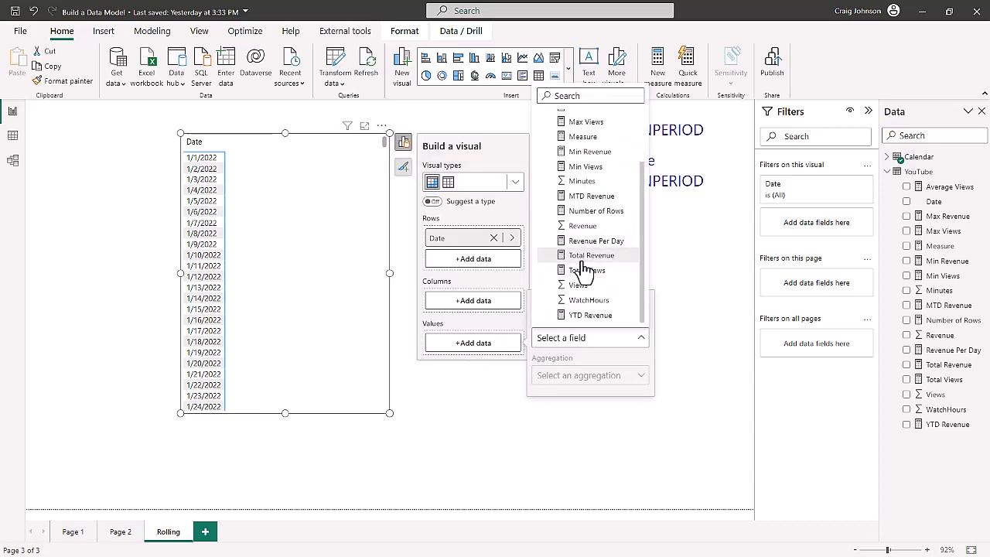
left_click(580, 257)
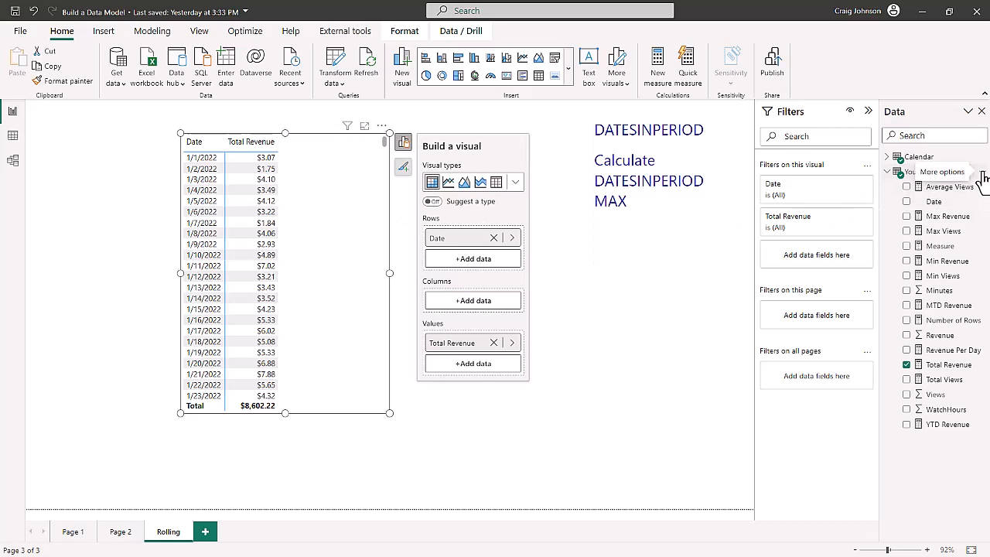
Create a new measure in the YouTube table and name it 10-Day Rolling Revenue.
left_click(983, 177)
left_click(914, 193)
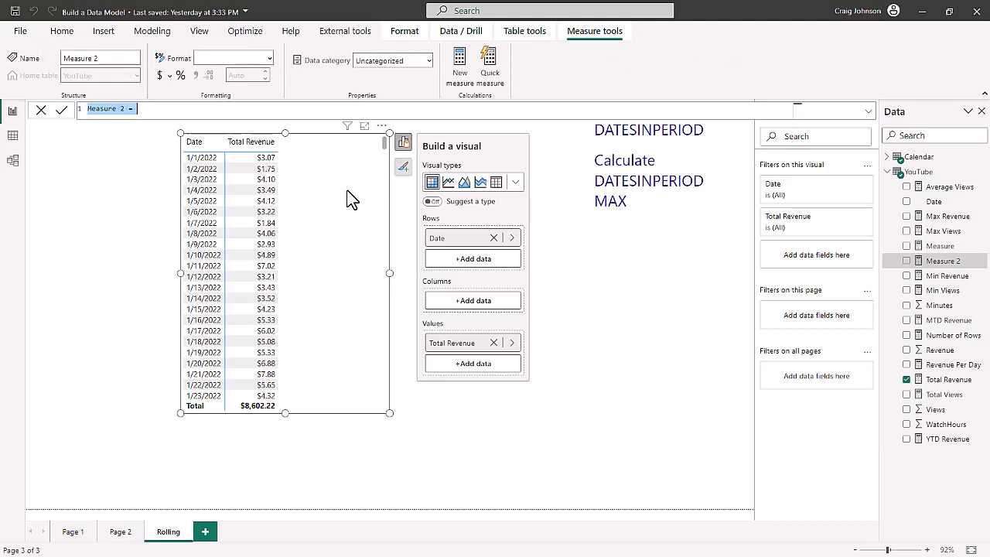
type("10-Da")
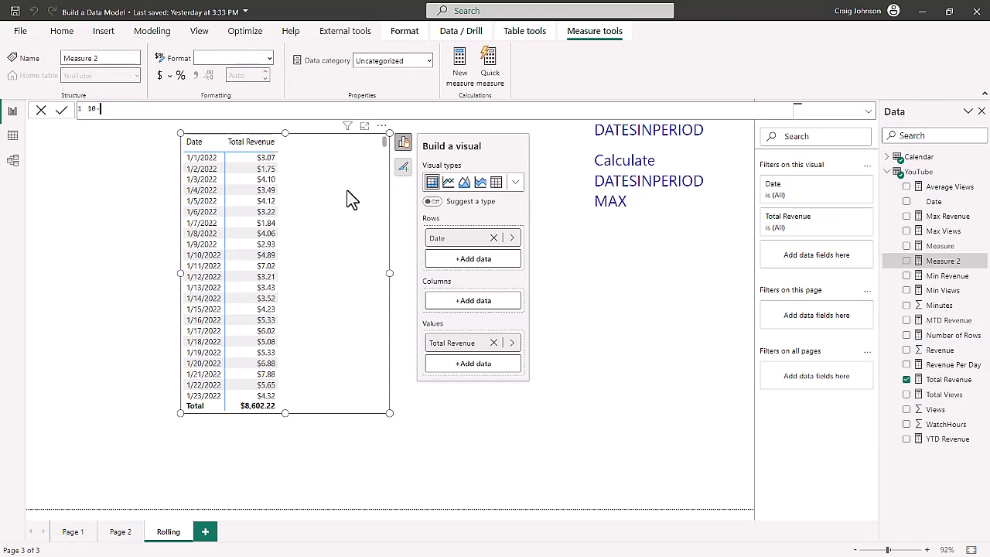
type("y Rolling Revenue =")
key("shift+Return")
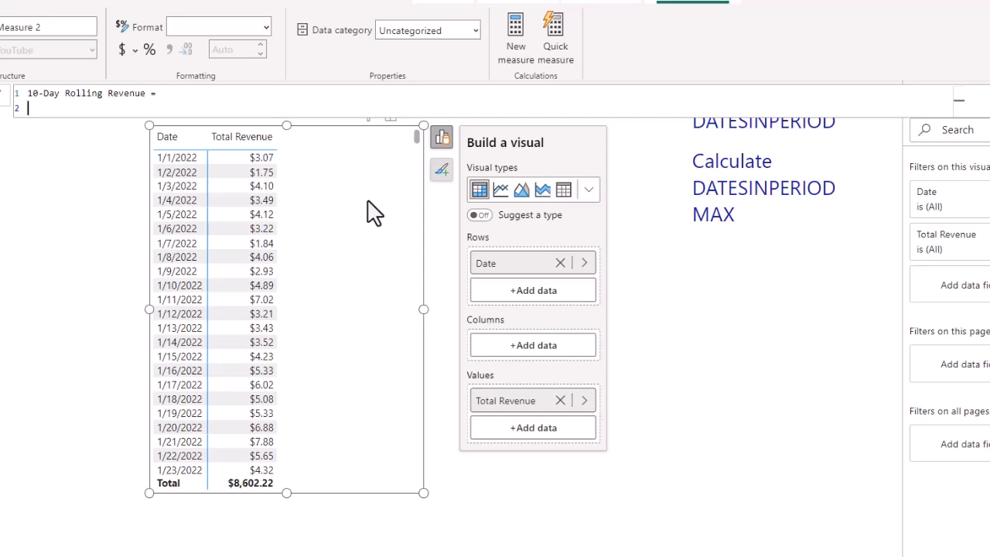
Begin the measure's formula with CALCULATE, using [Total Revenue] as its expression on a separate line.
type("cal")
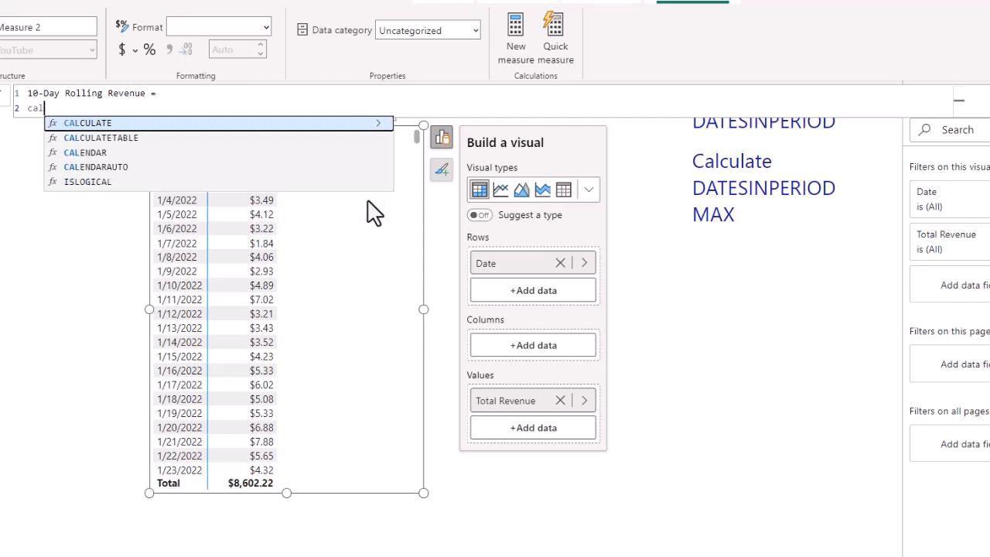
key("Tab")
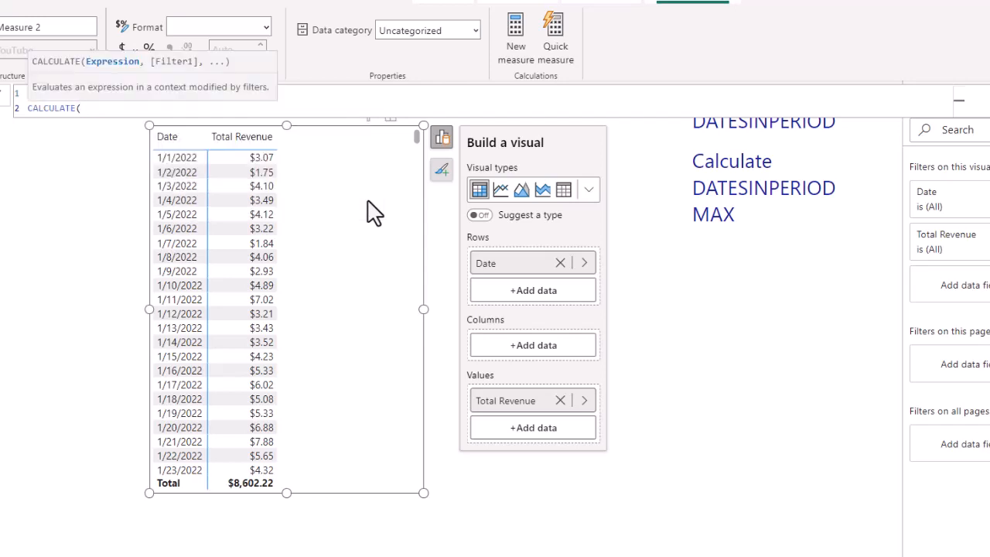
key("shift+Return")
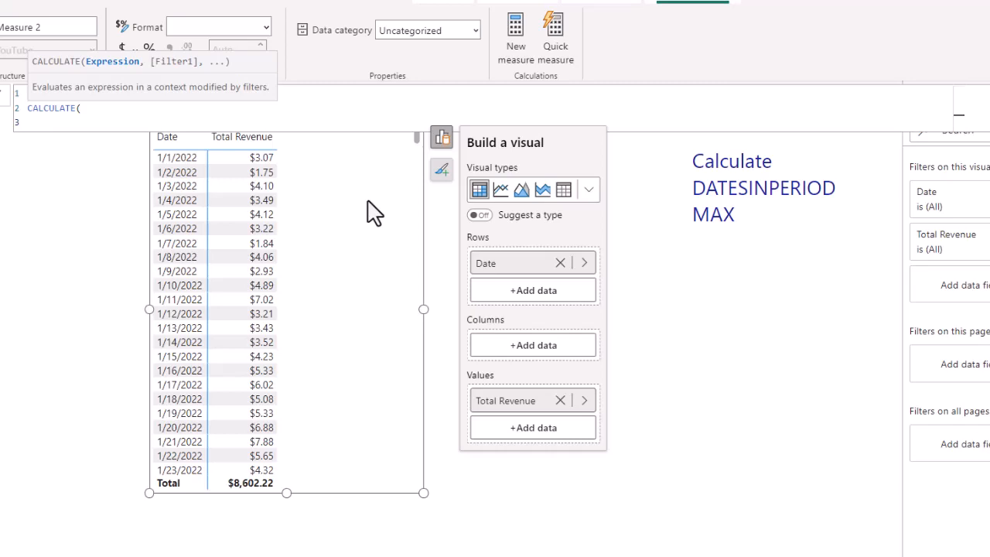
type("tot")
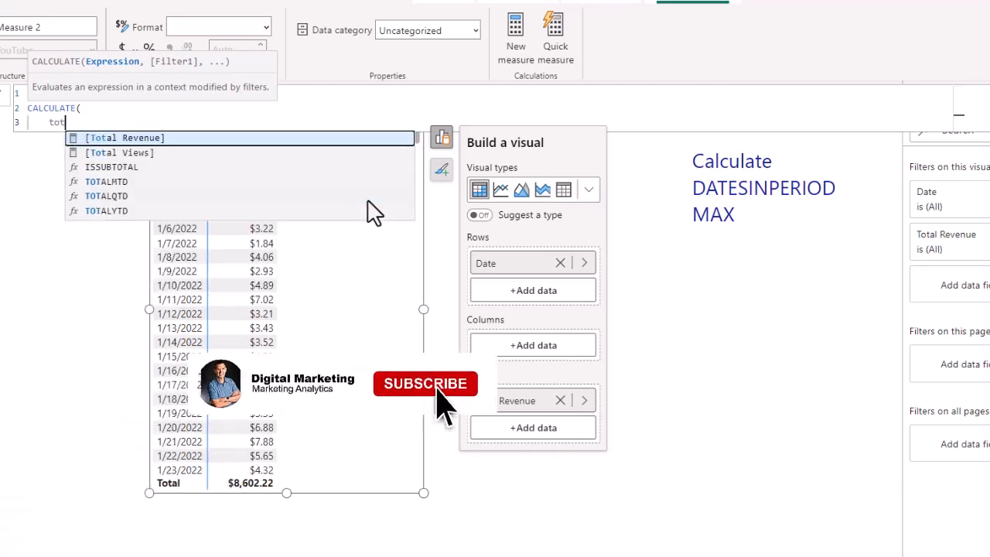
key("Tab")
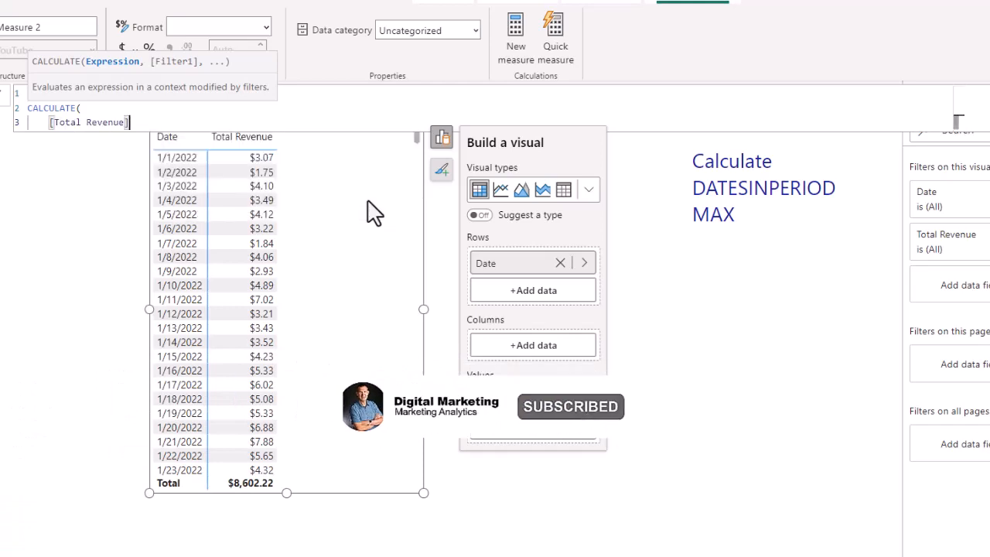
type(",")
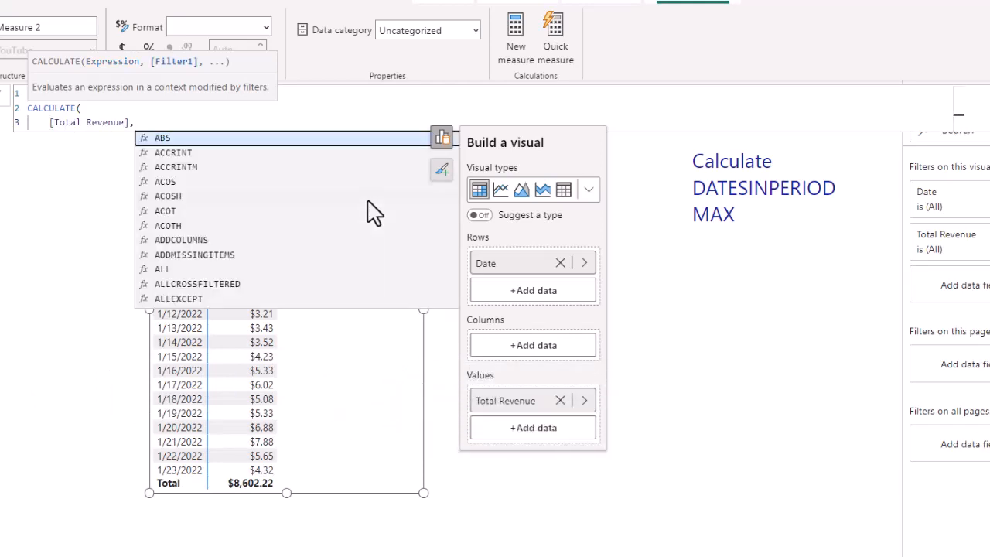
key("shift+Return")
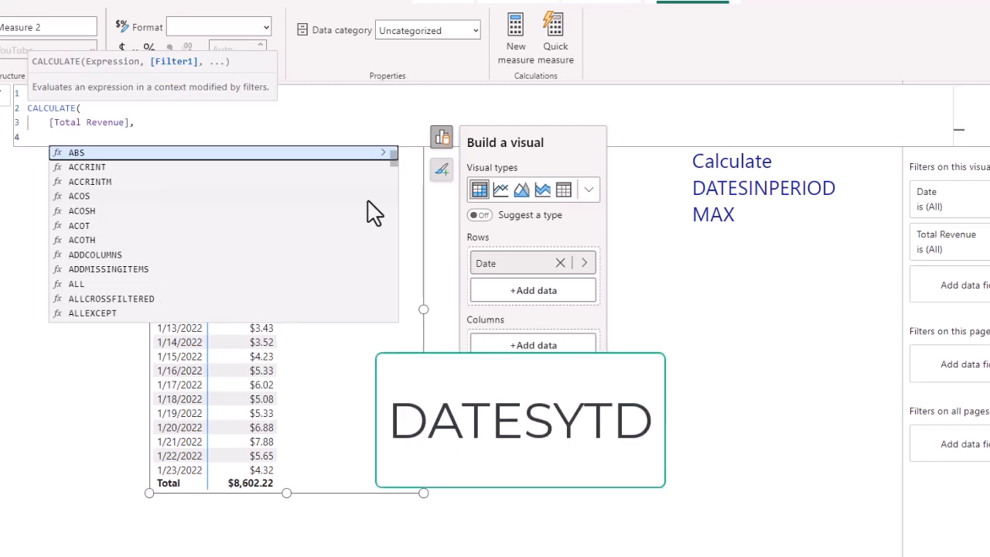
Add DATESINPERIOD as the CALCULATE filter, with 'Calendar'[Date] as its dates argument.
type("dates")
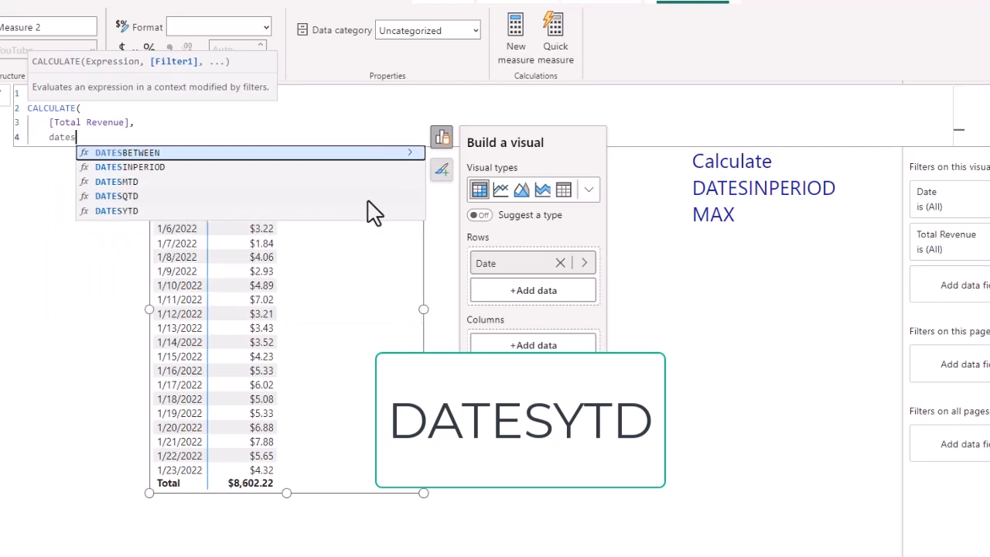
key("Down")
key("Tab")
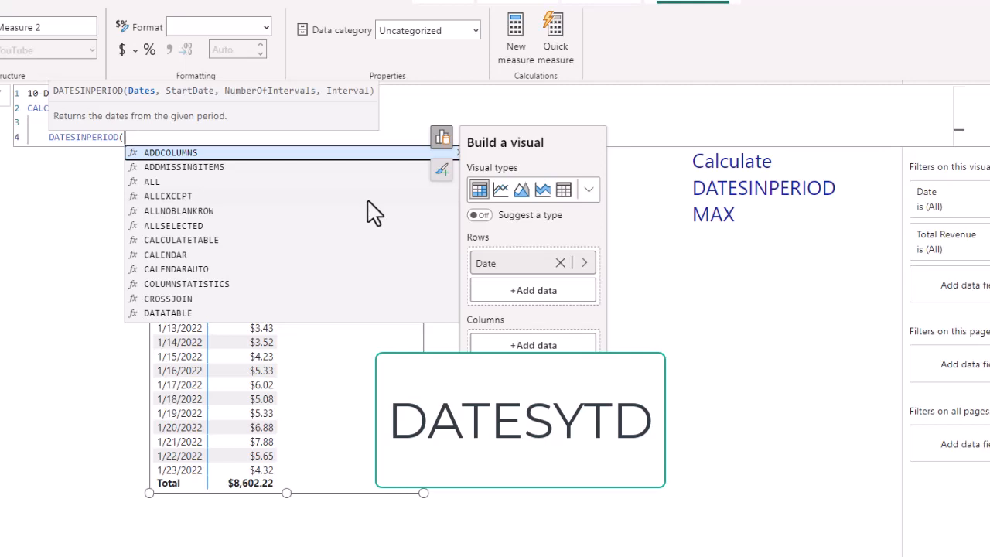
key("shift+Return")
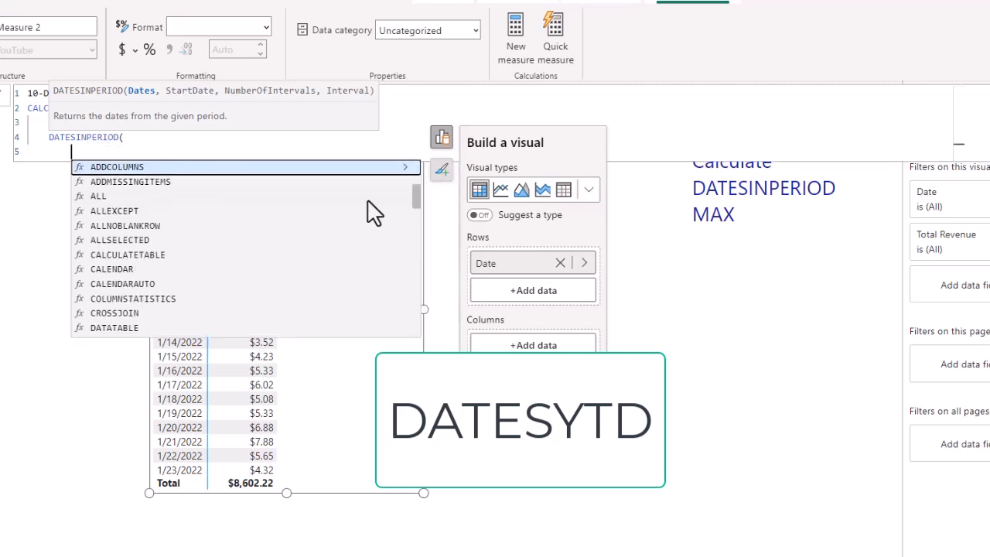
type("cale")
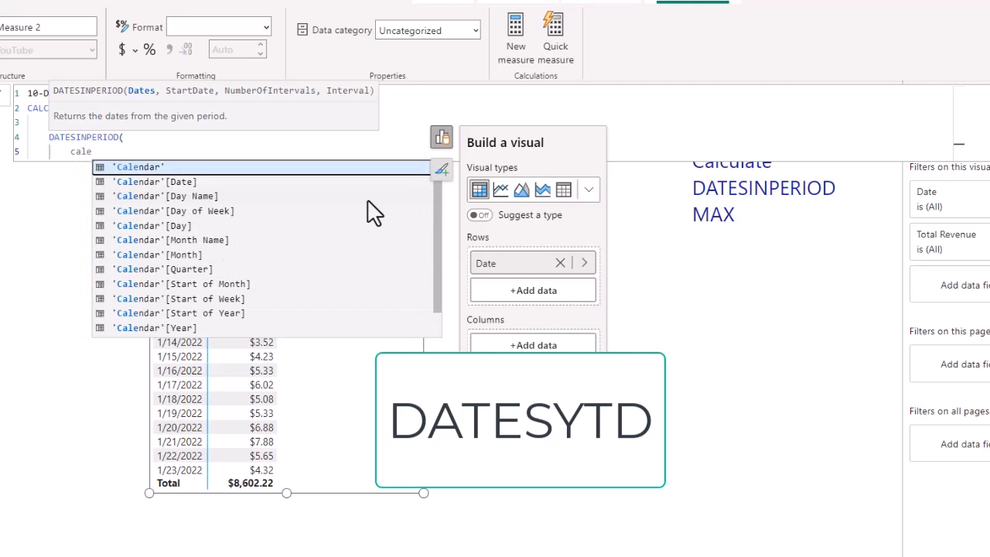
key("Down")
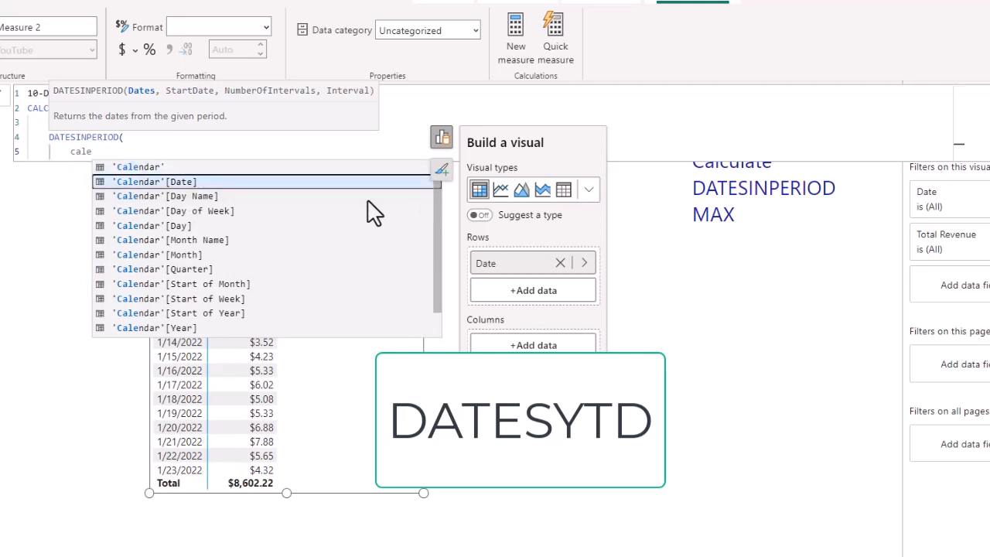
key("Tab")
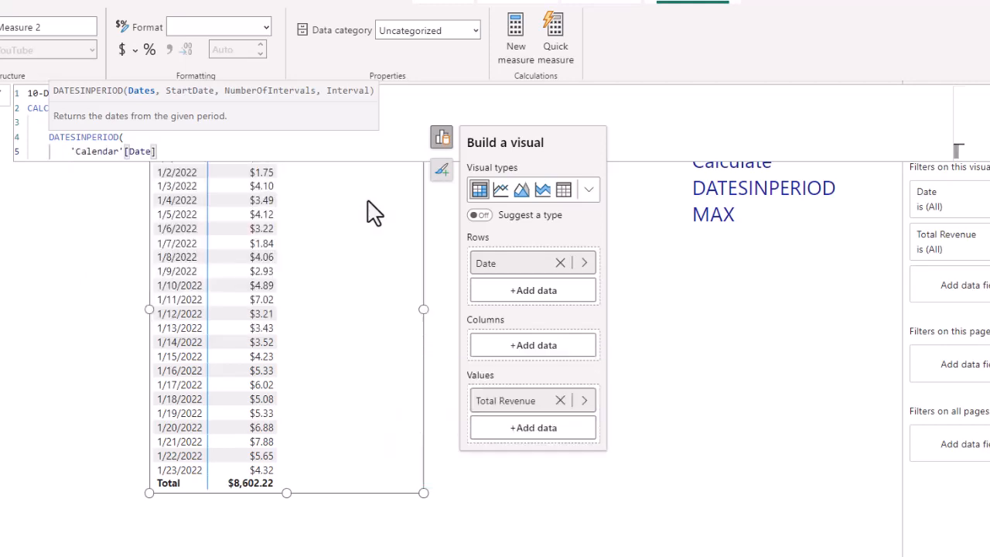
type(",")
key("Return")
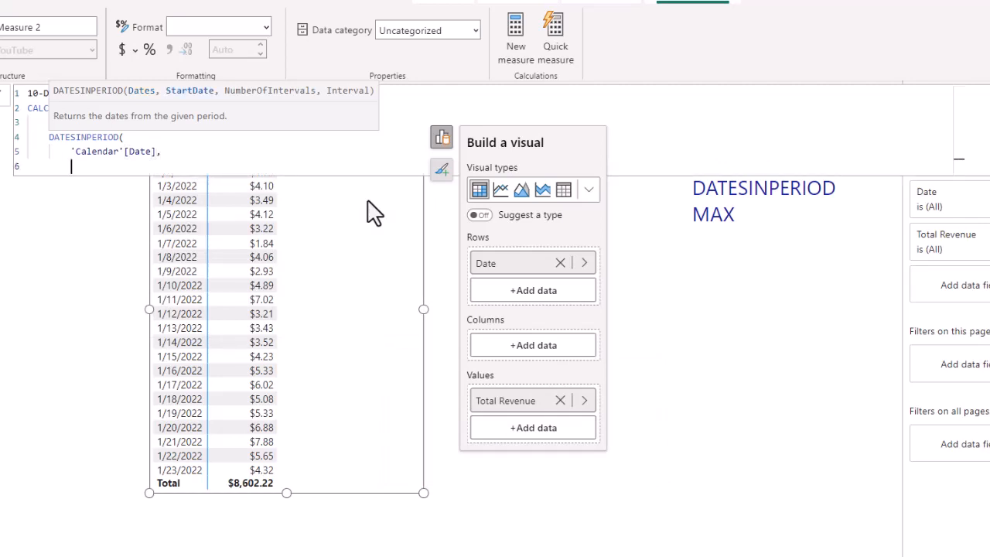
Set the DATESINPERIOD start date to MAX of 'Calendar'[Date], laid out on separate lines.
type("MAX")
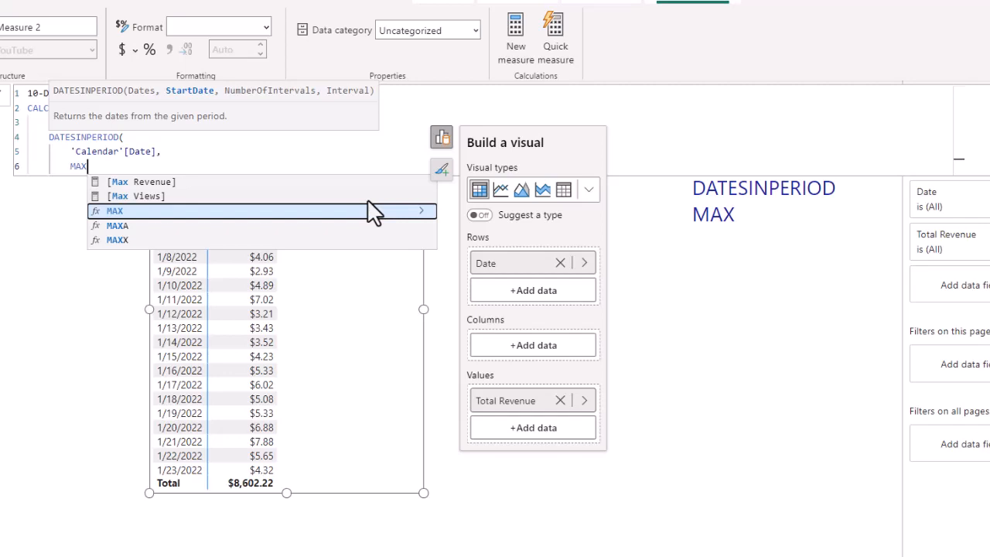
type("(")
key("shift+Return")
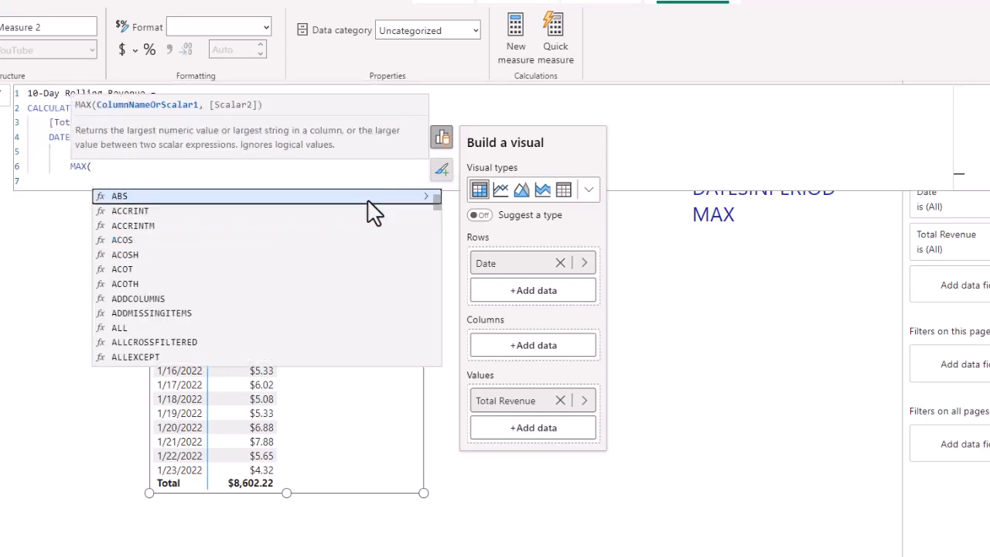
type("cale")
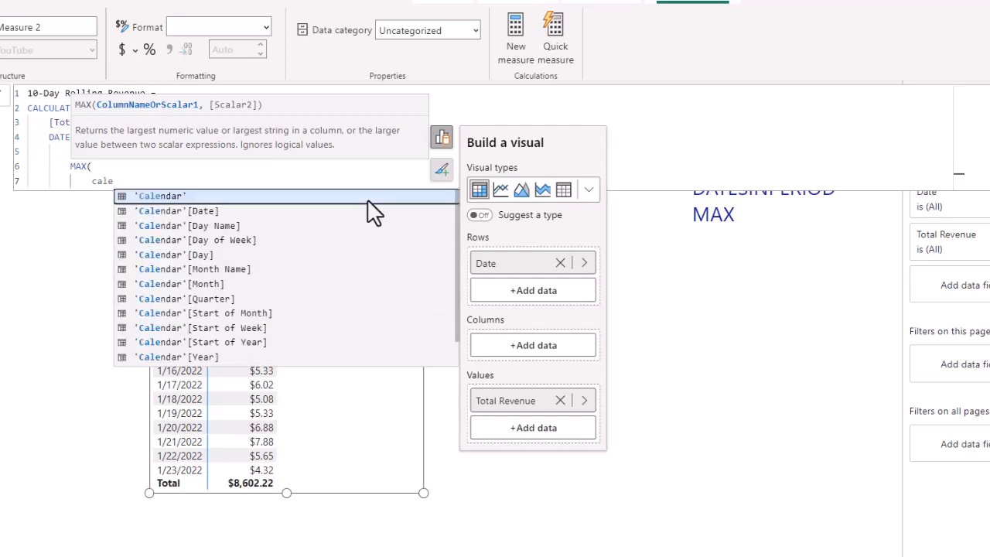
key("Down")
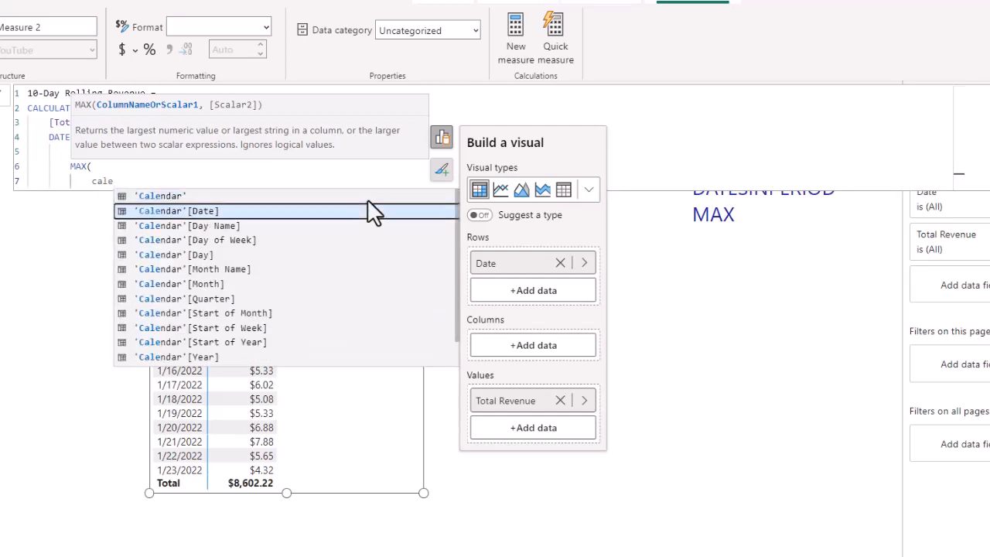
key("Tab")
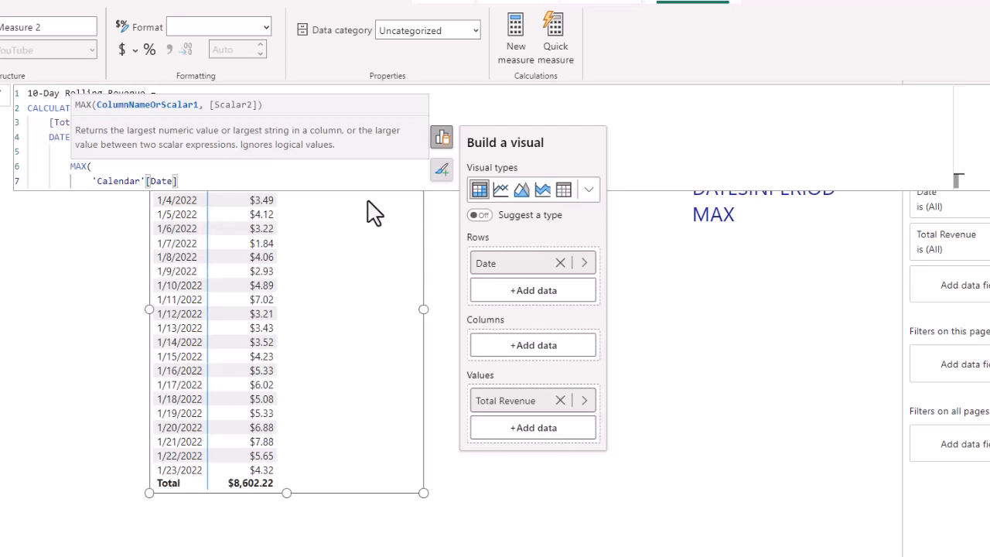
key("Return")
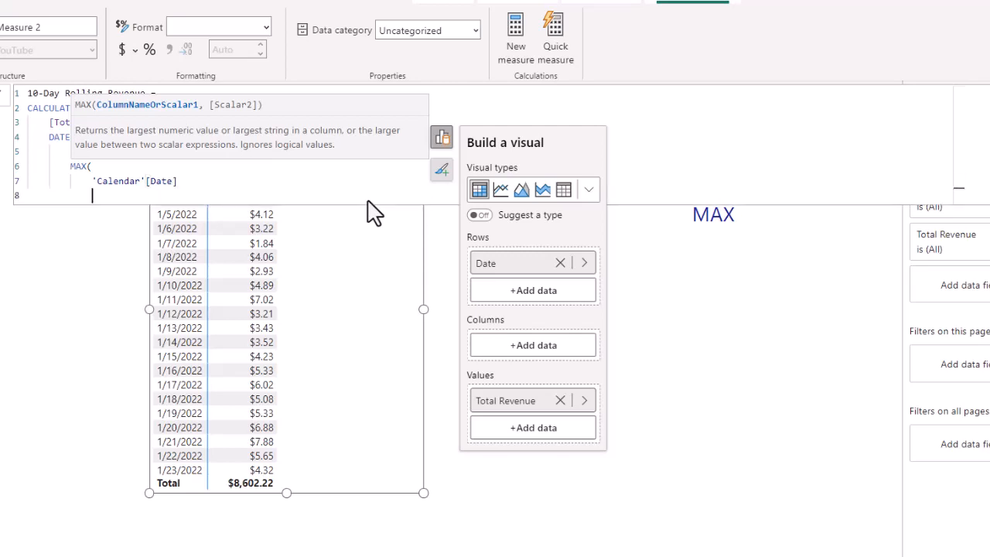
type("),")
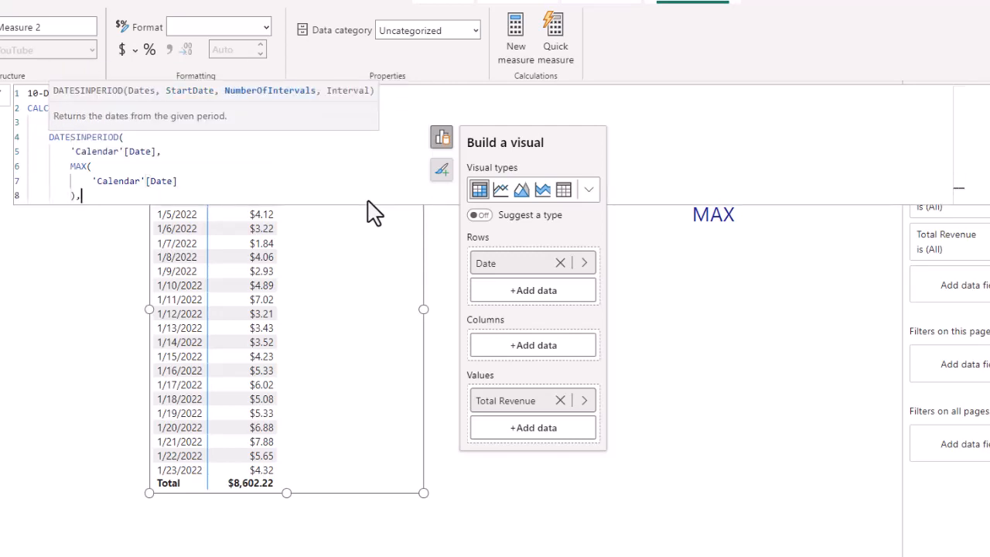
key("shift+Return")
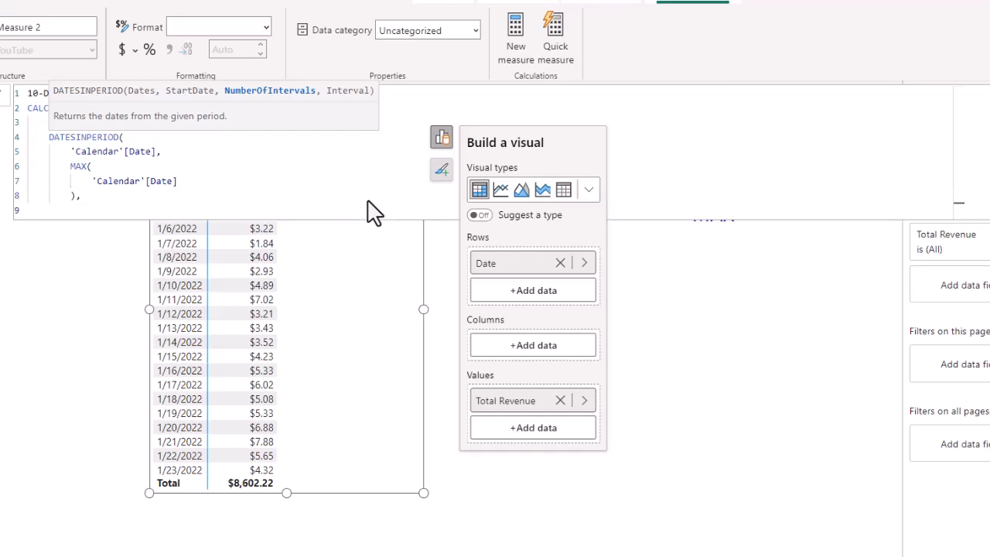
Set the DATESINPERIOD interval to -10 and DAY, close both functions and commit the 10-Day Rolling Revenue measure.
type("-10,")
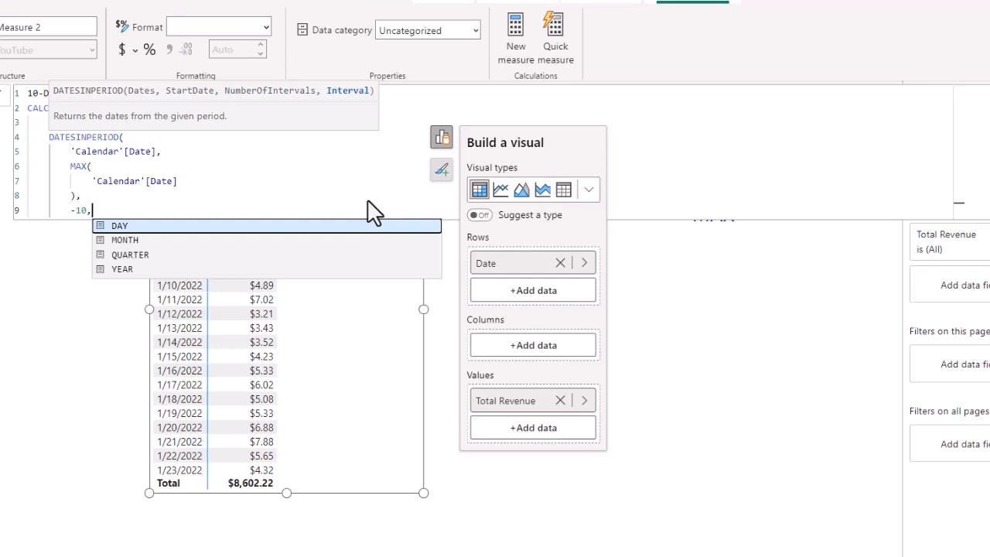
key("shift+Return")
type("da")
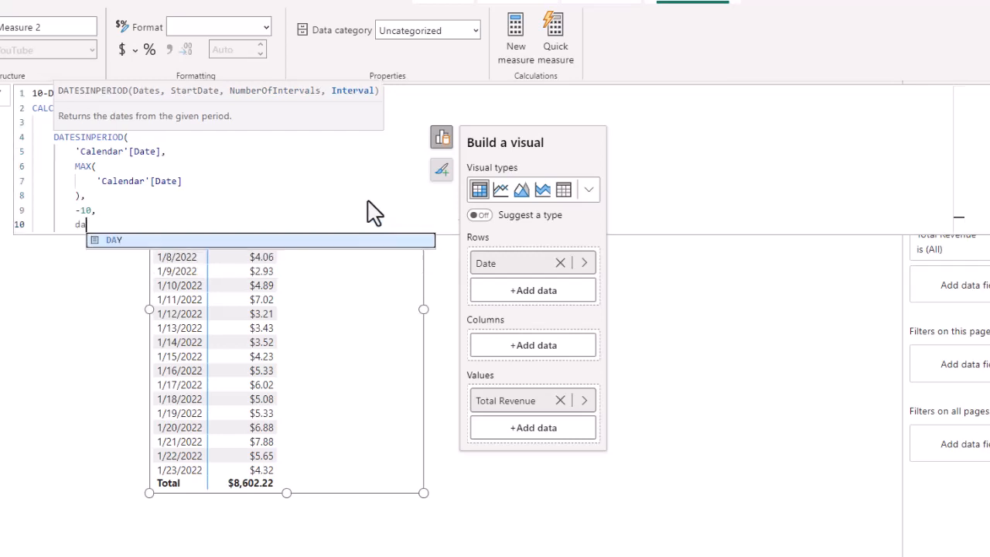
key("Tab")
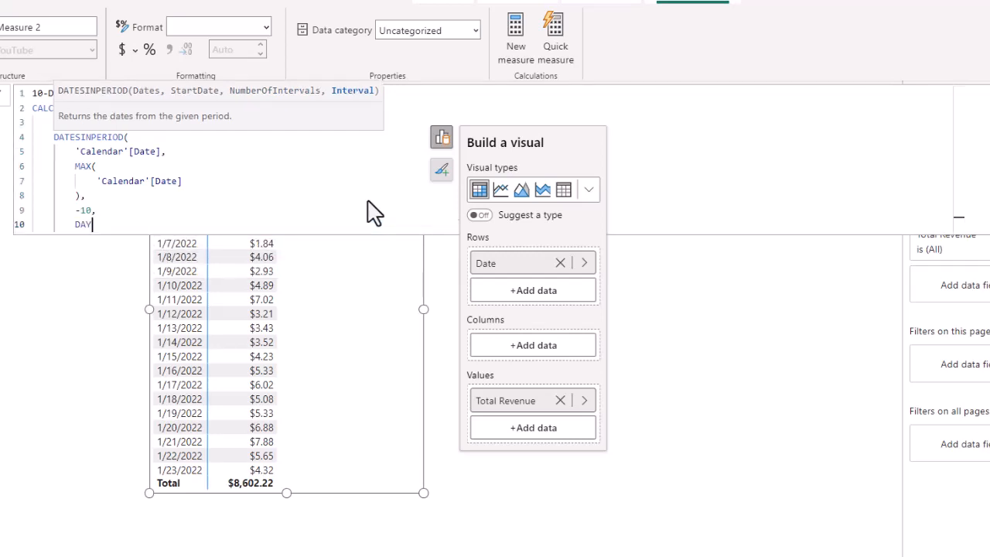
key("shift+Return")
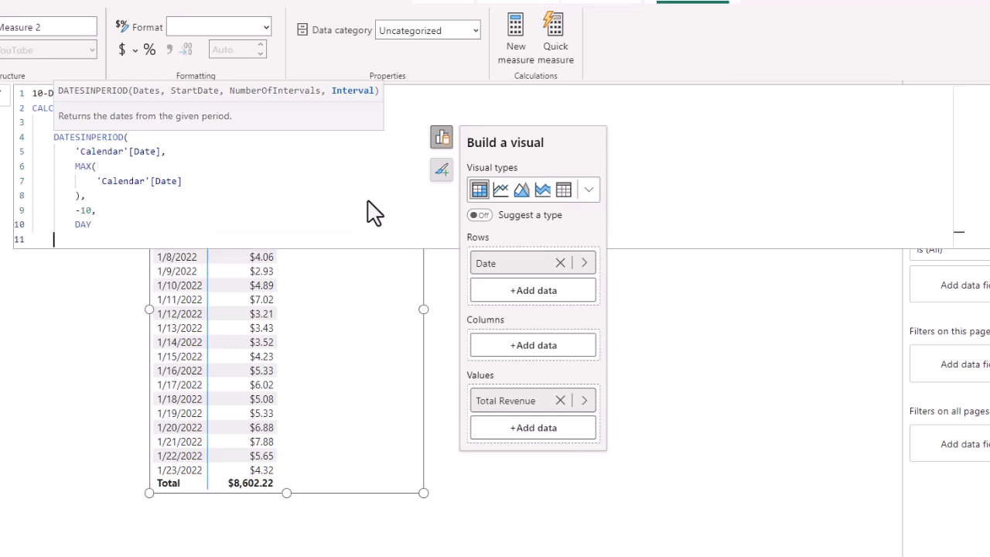
type(")")
key("shift+Return")
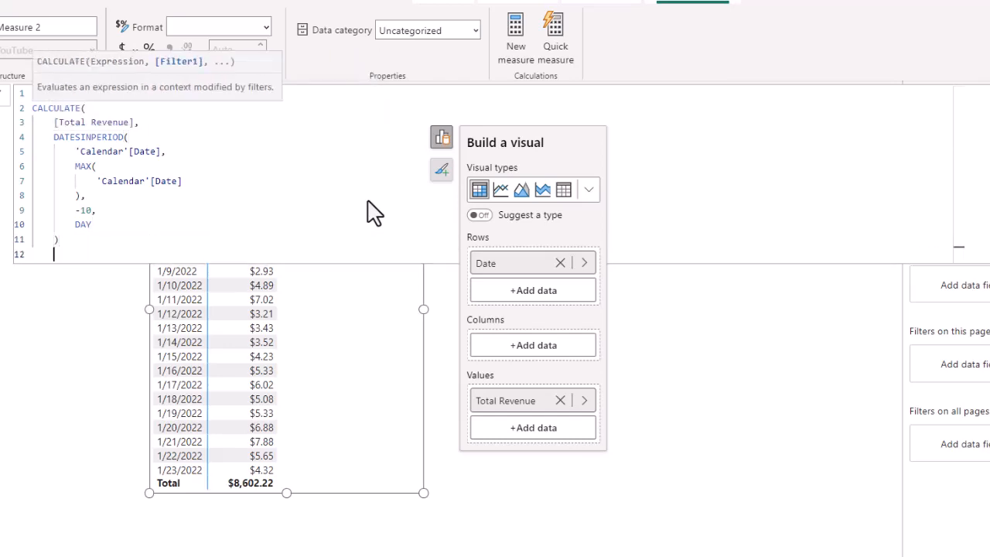
type(")")
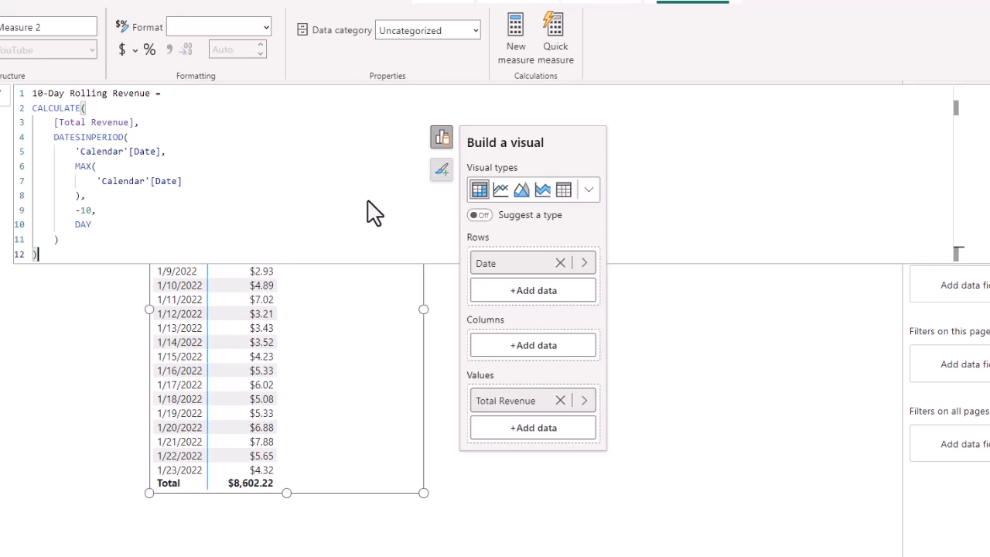
key("Return")
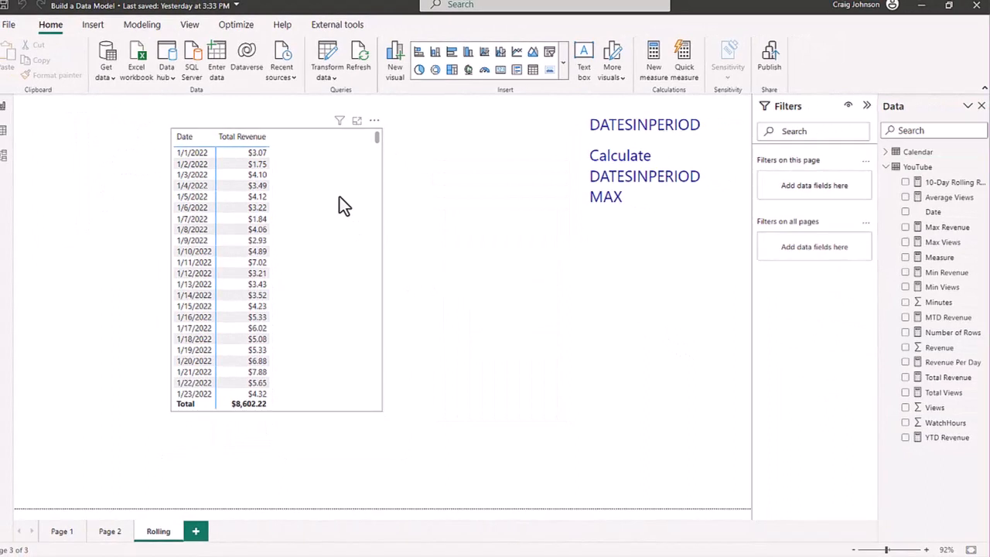
Add the YouTube table's 10-Day Rolling Revenue measure to the matrix values.
left_click(345, 208)
left_click(397, 139)
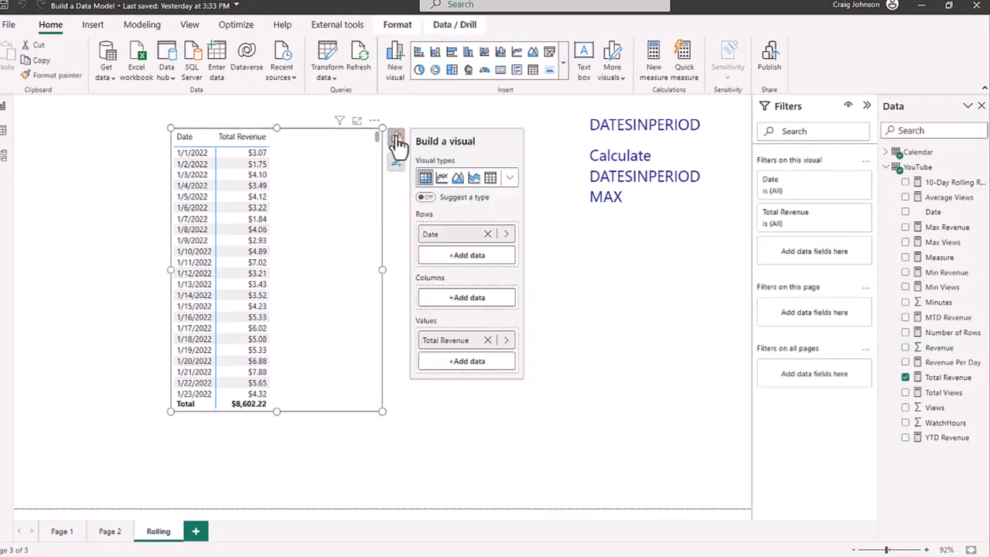
left_click(465, 363)
left_click(538, 149)
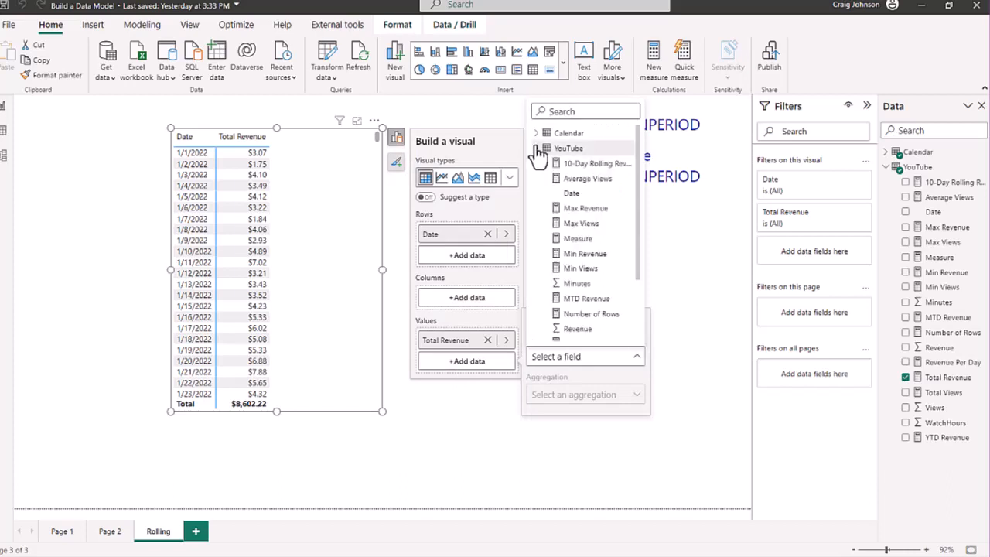
left_click(582, 166)
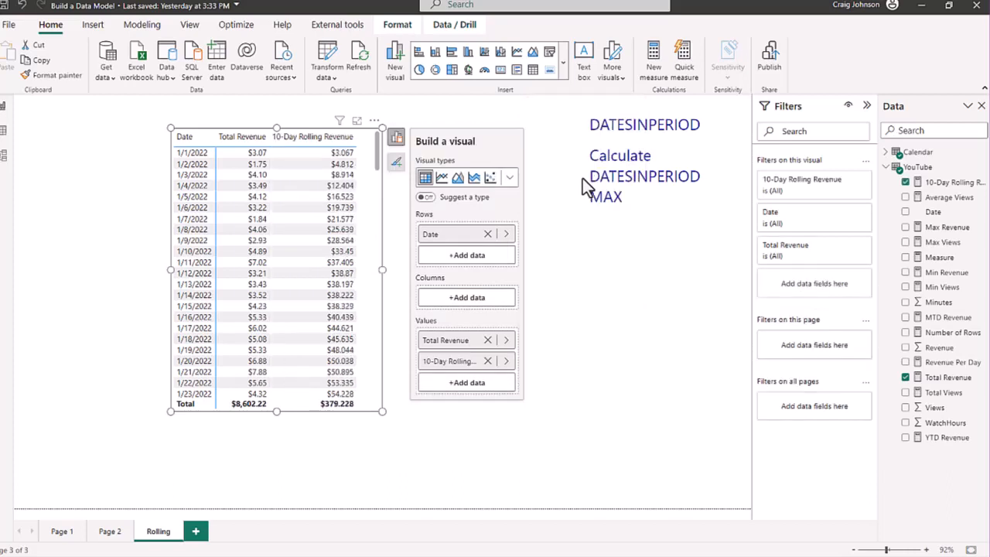
Format the 10-Day Rolling Revenue measure to 2 decimal places.
left_click(947, 184)
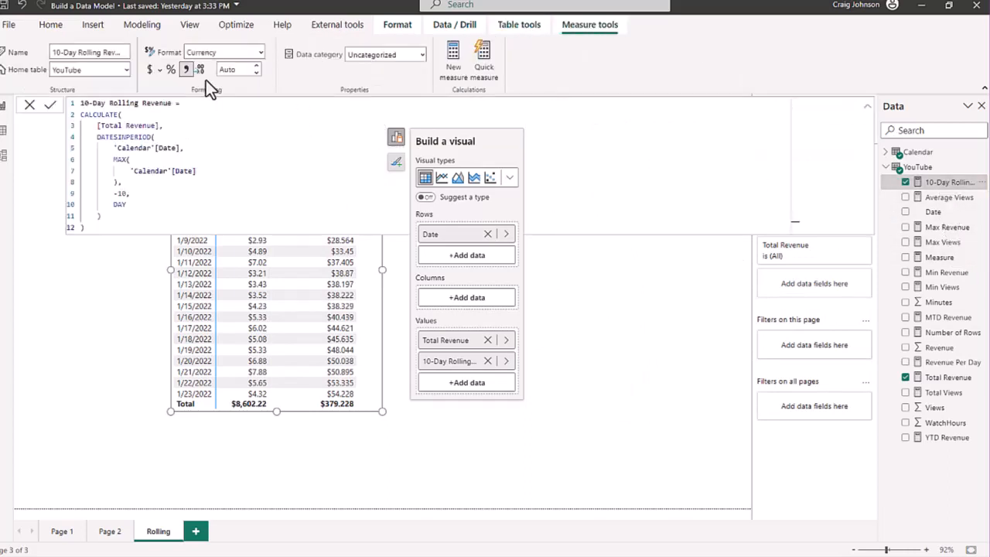
left_click(256, 68)
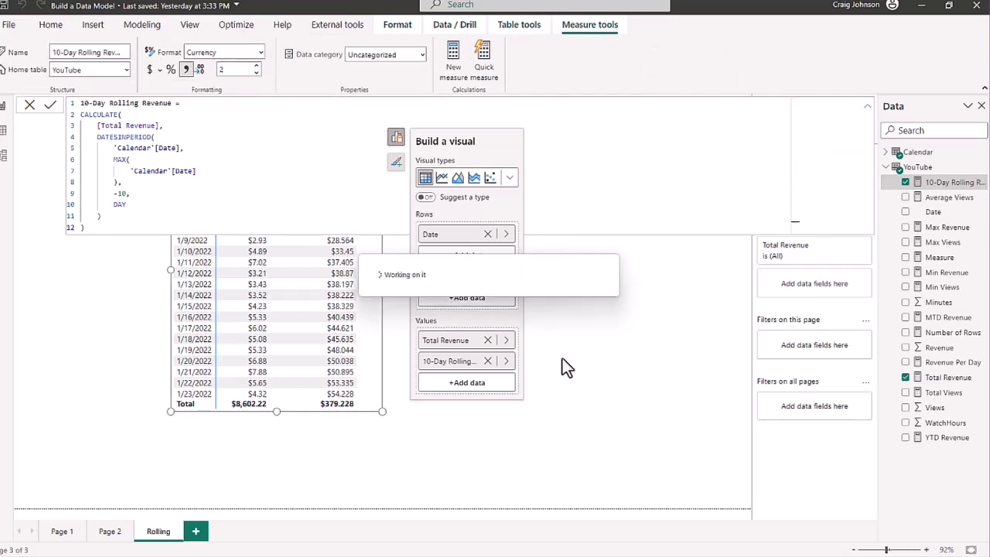
left_click(620, 368)
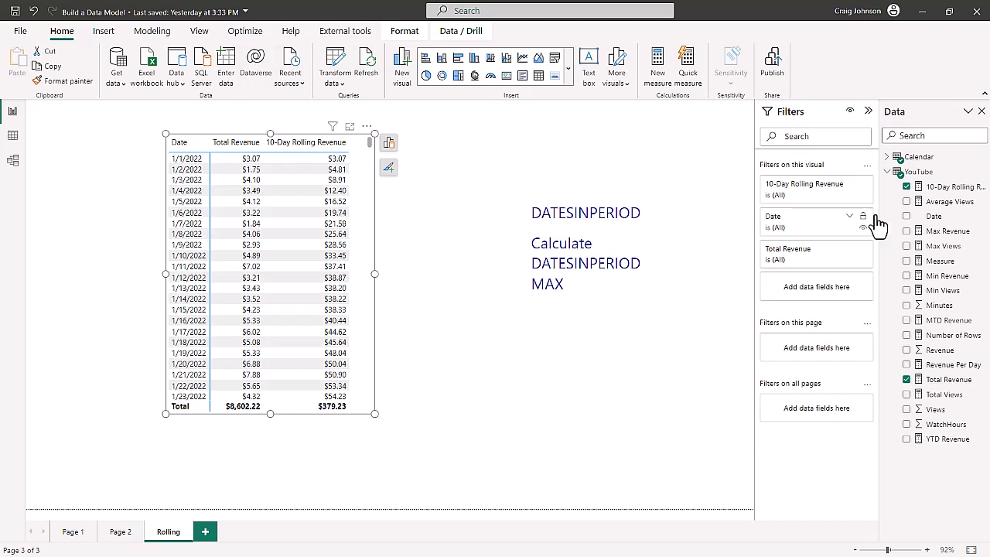
Create a new measure in the YouTube table and name it 30 Day Rolling Average.
left_click(983, 192)
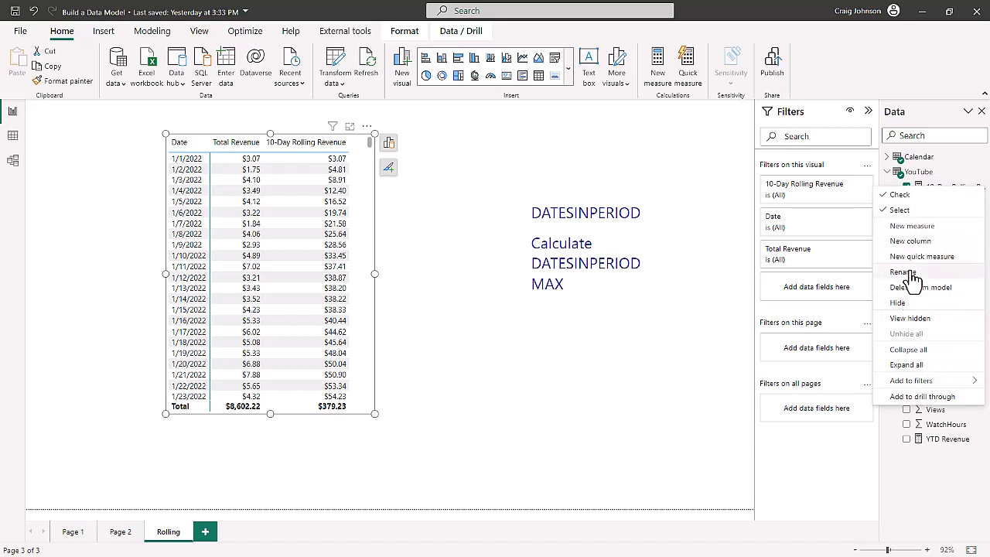
left_click(906, 227)
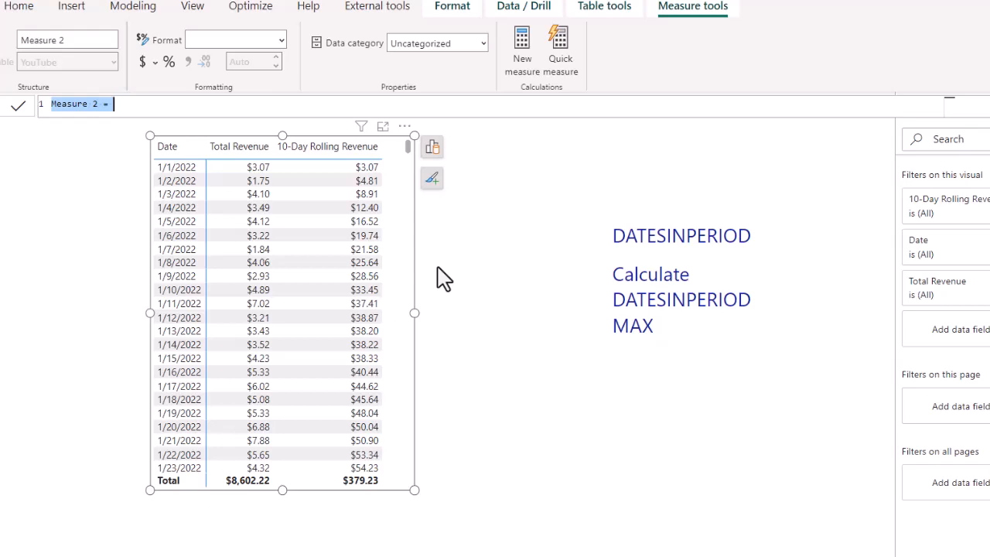
type("30 Day Rolling")
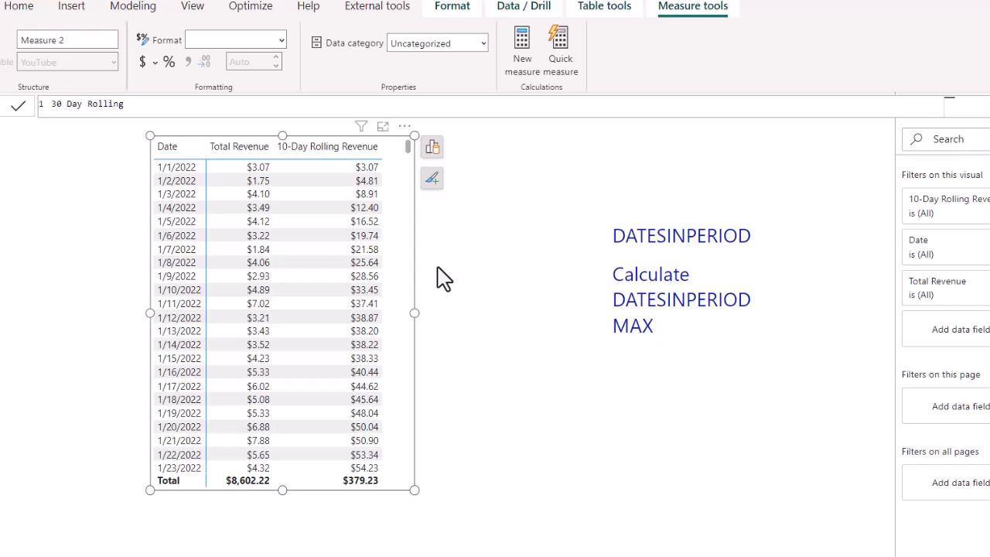
type(" Average ")
type("+")
type("=")
key("shift+Return")
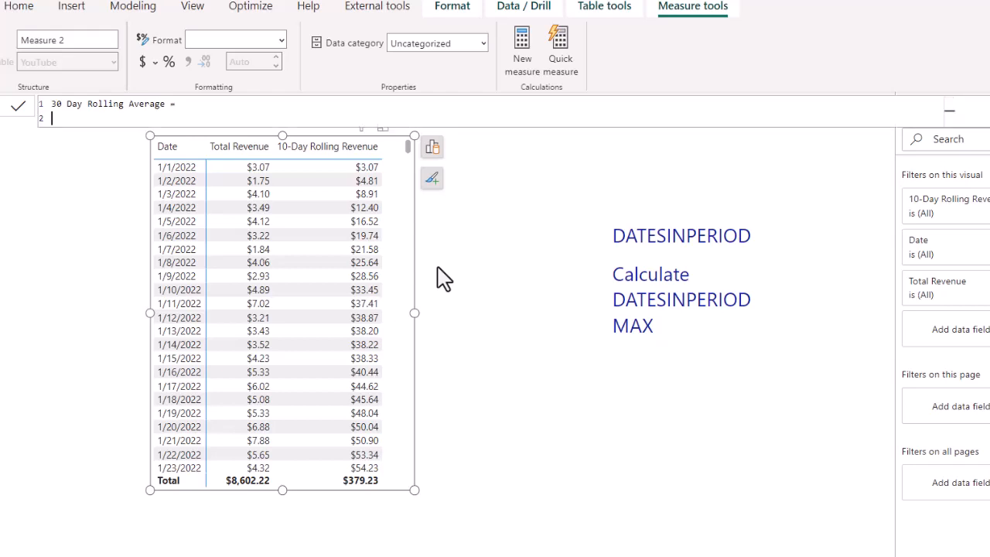
Begin the 30 Day Rolling Average formula with CALCULATE, using [Total Revenue] as its expression on a separate line.
type("cal")
key("Tab")
key("shift+Return")
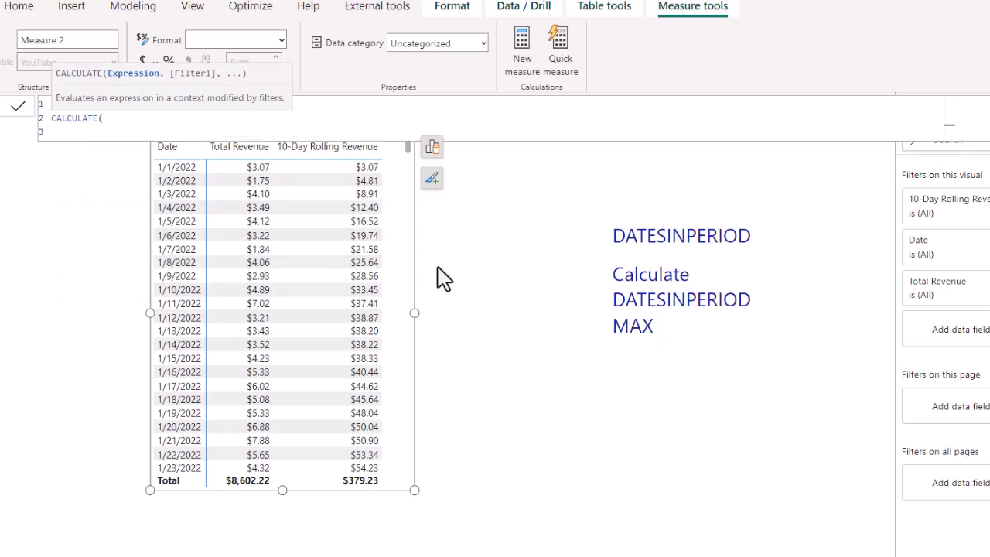
type("Tota")
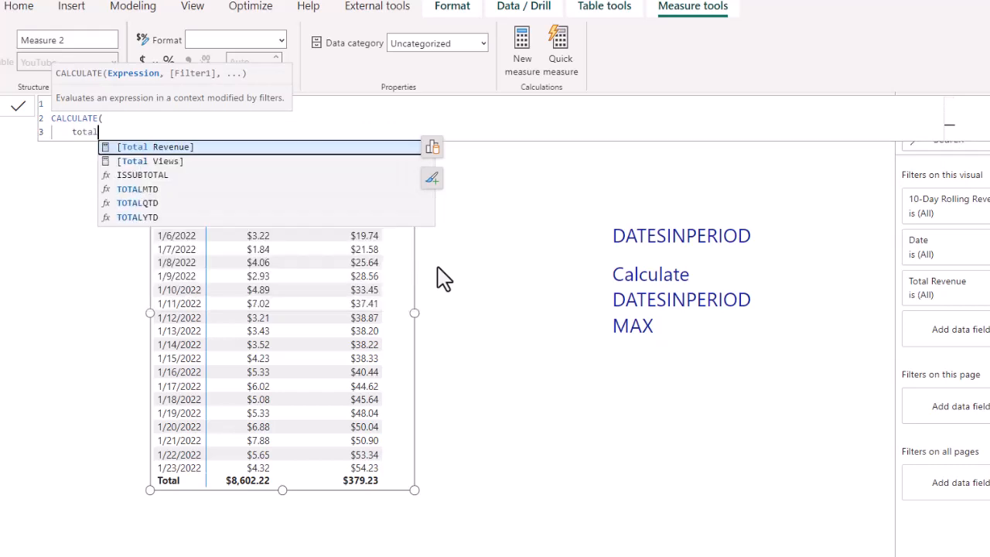
key("Tab")
type(",")
key("shift+Return")
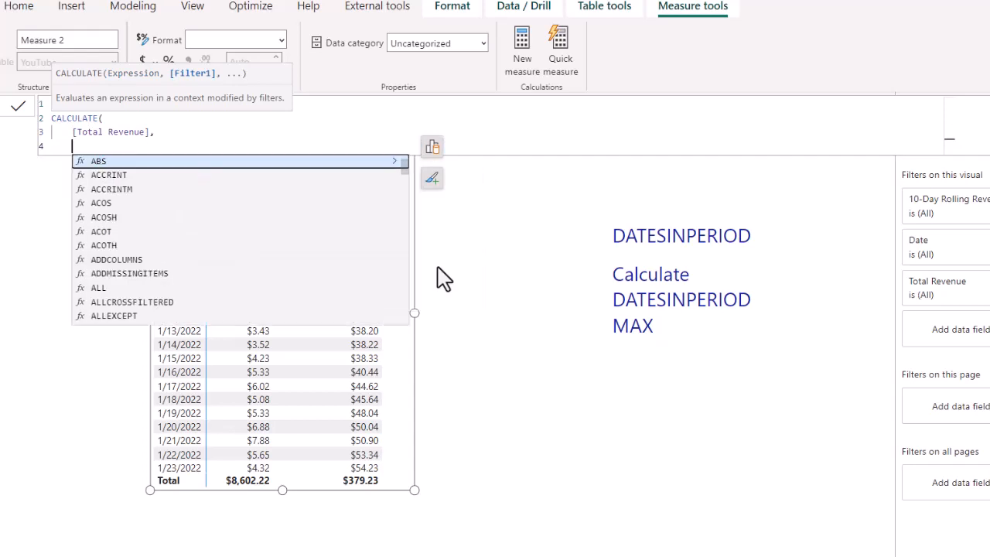
Add DATESINPERIOD as the filter of the 30 Day Rolling Average formula, with 'Calendar'[Date] as its dates argument.
type("dates")
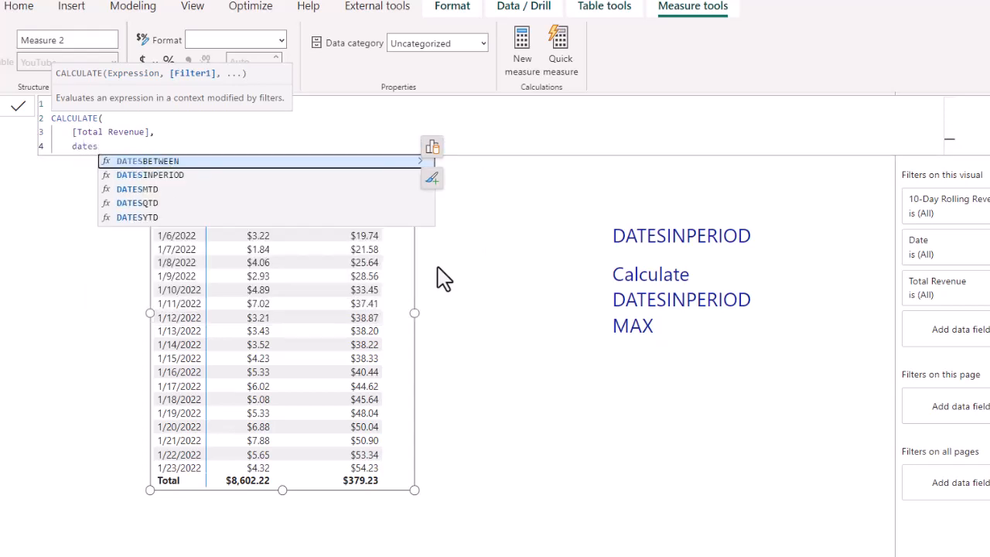
key("Down")
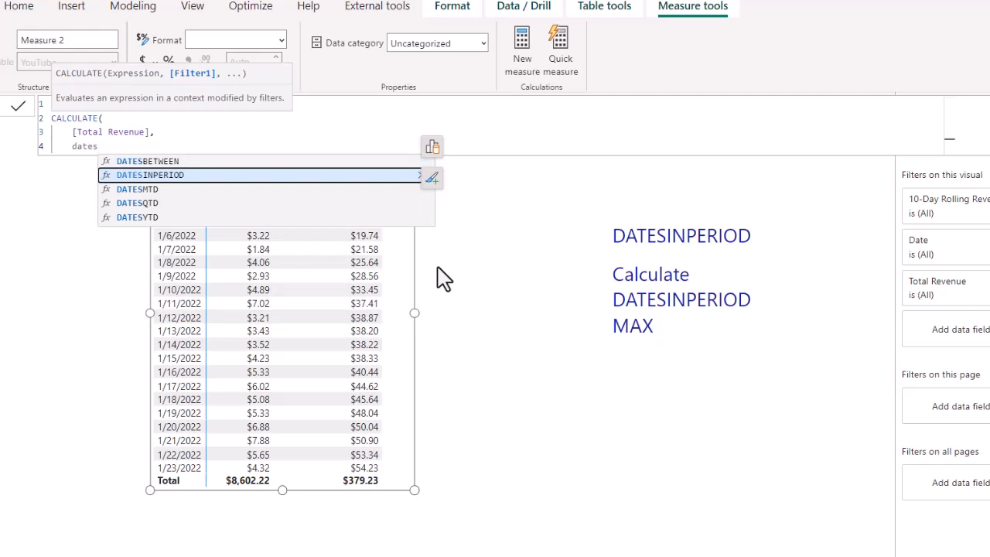
key("Tab")
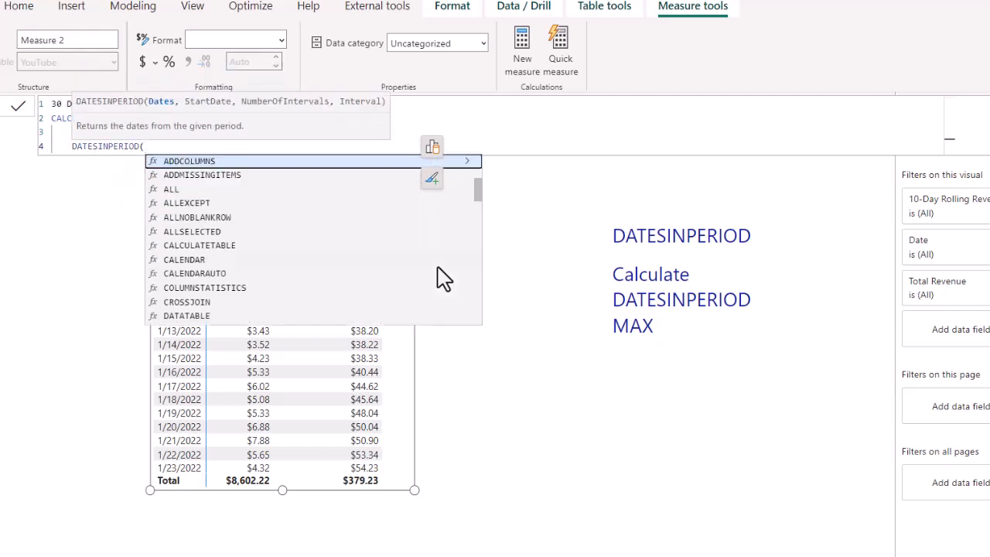
key("shift+Return")
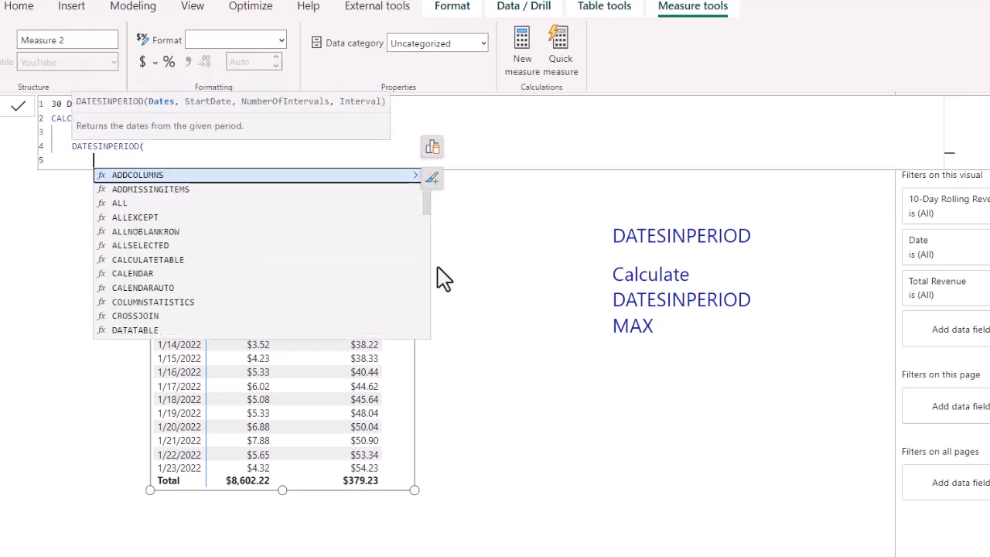
type("cal")
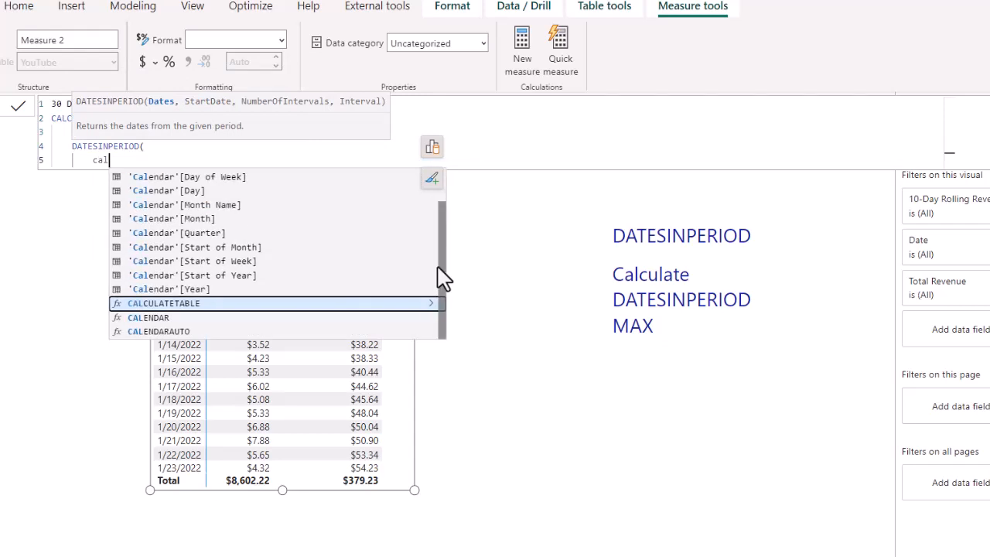
type("e")
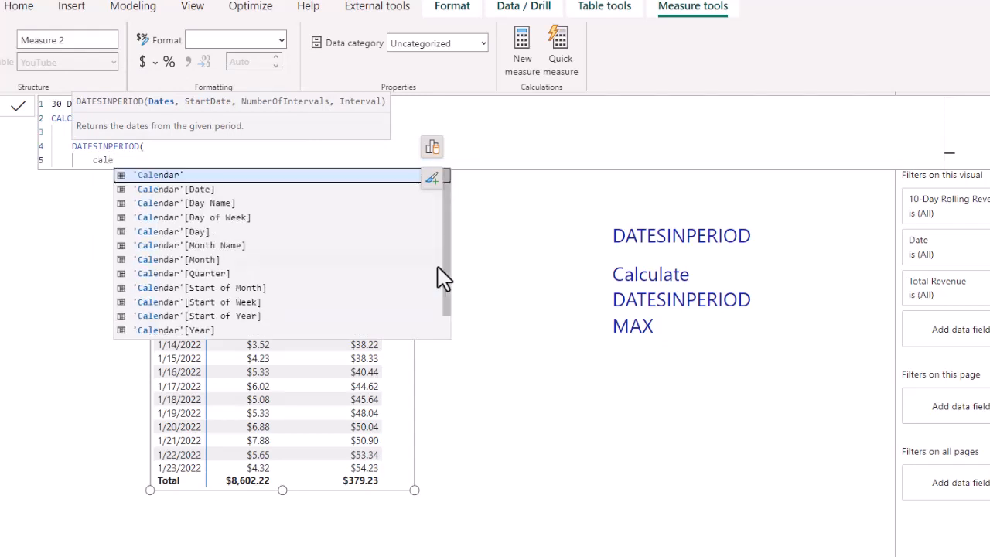
key("Down")
key("Tab")
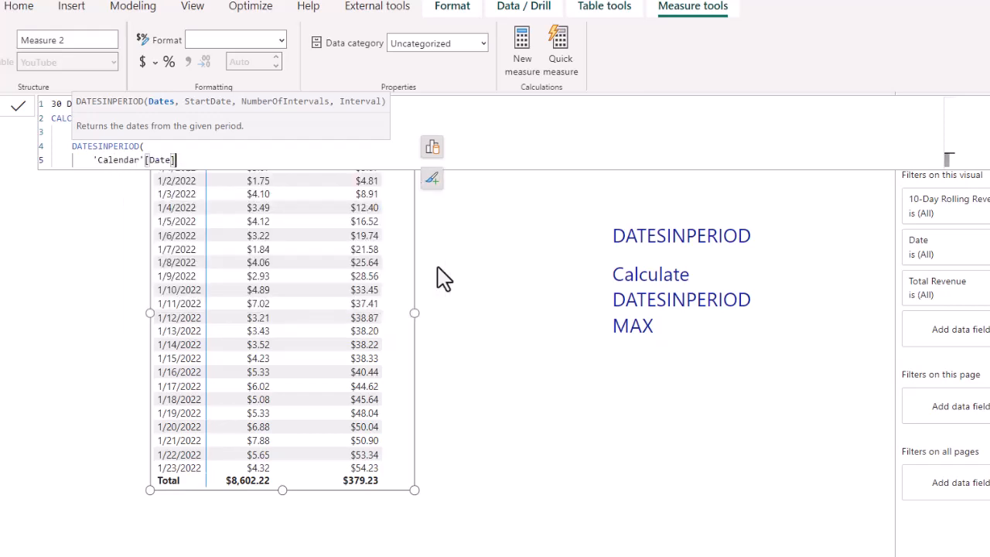
Set the start date argument of DATESINPERIOD in the 30 Day Rolling Average formula to MAX('Calendar'[Date]).
type(",")
key("Return")
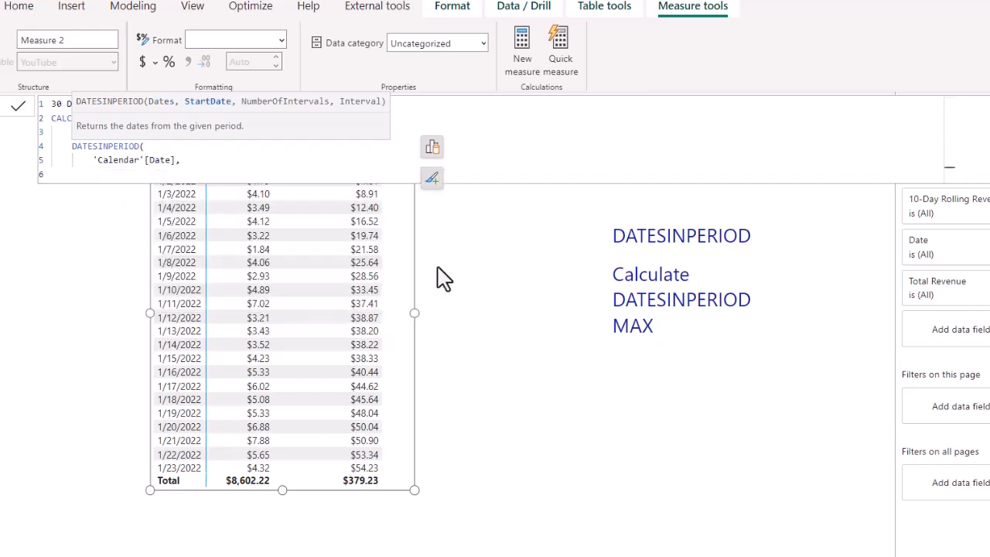
type("max")
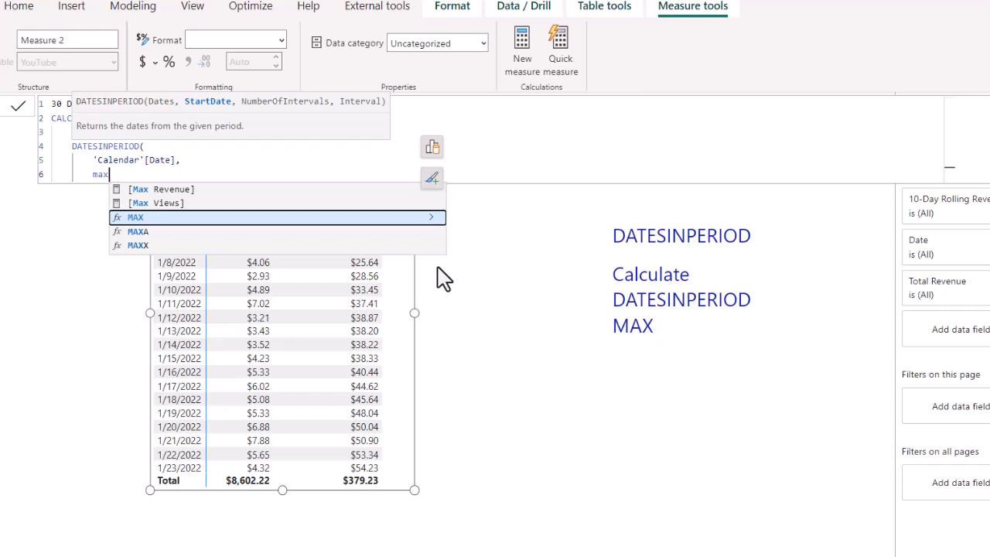
key("Tab")
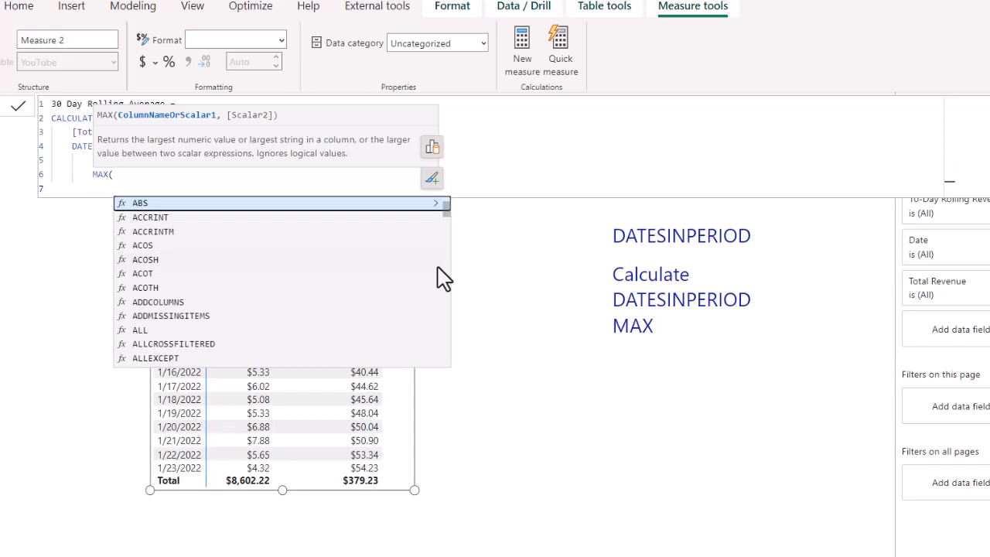
key("Return")
type("calen")
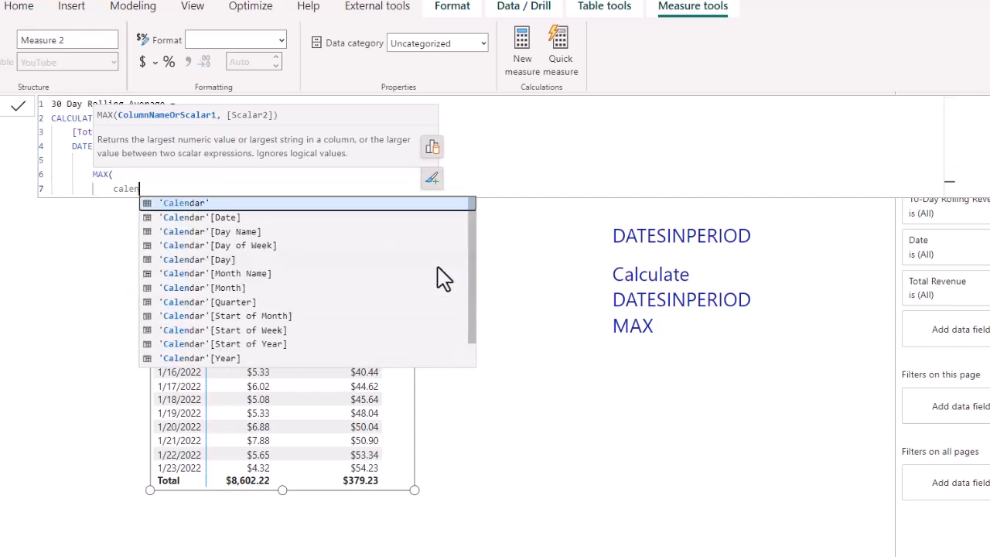
key("Tab")
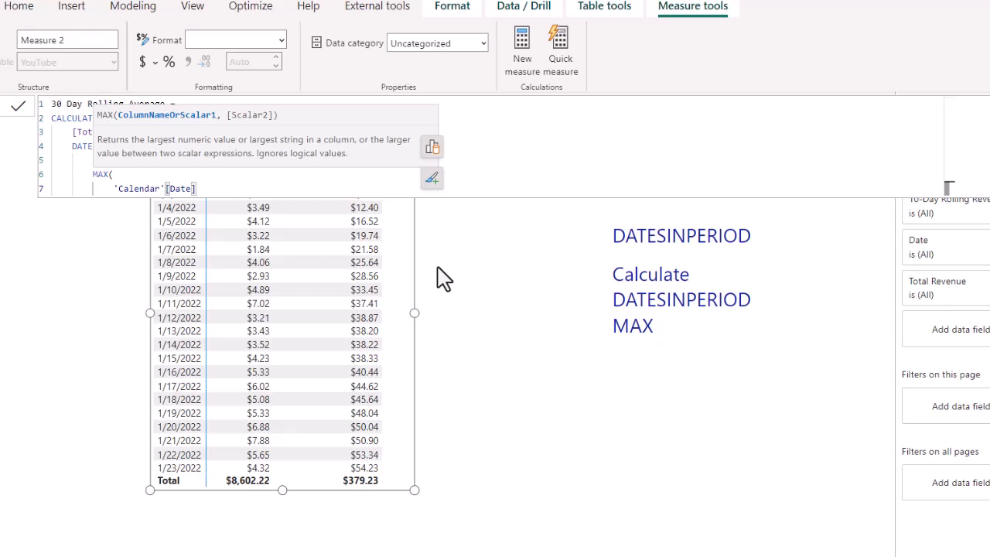
key("shift+Return")
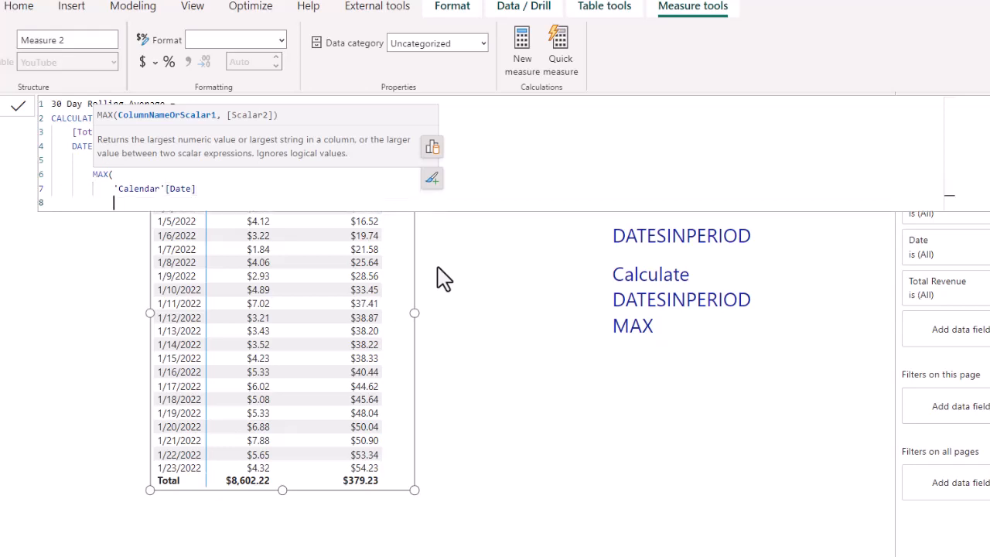
type(")")
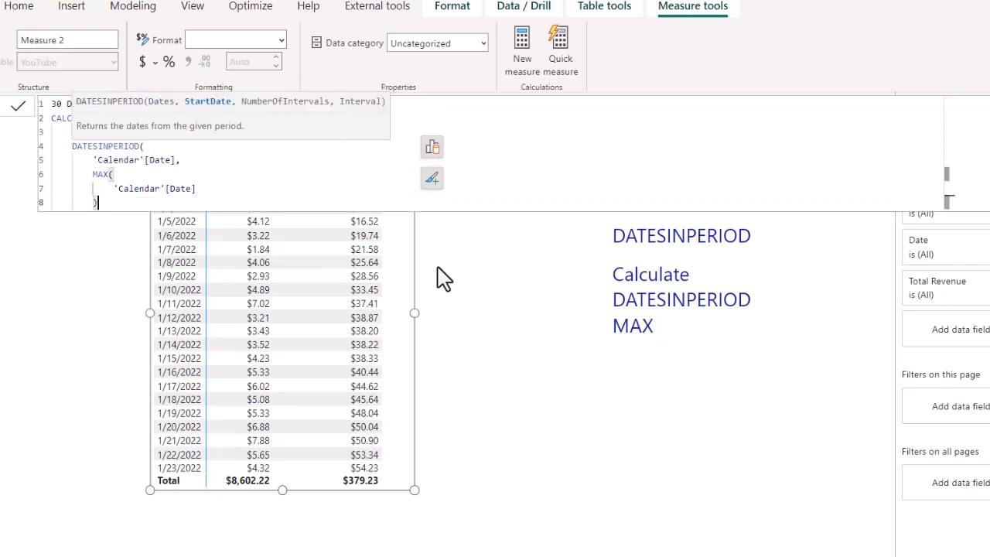
Set the number of intervals to -30 and the interval to DAY in the DATESINPERIOD function.
type(",")
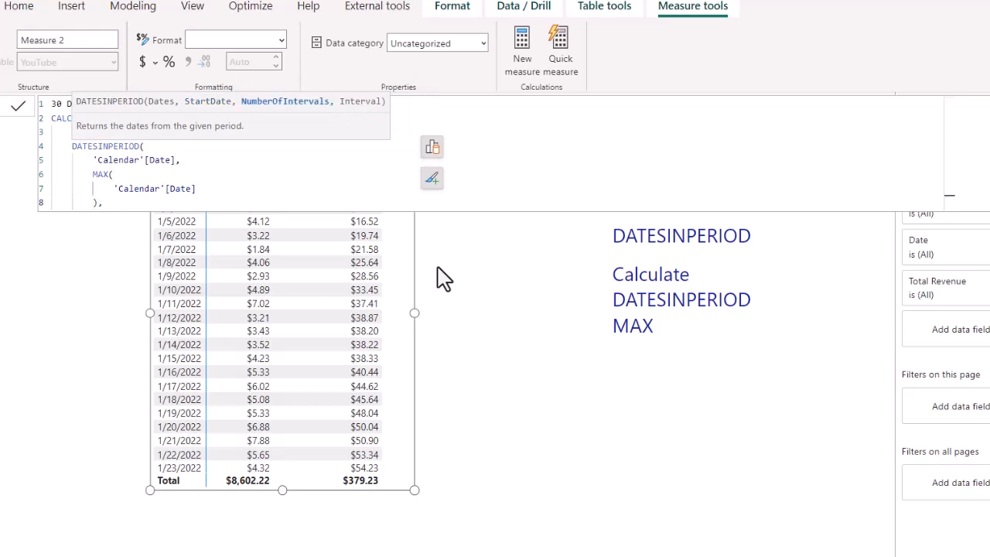
key("shift+Return")
type("-30")
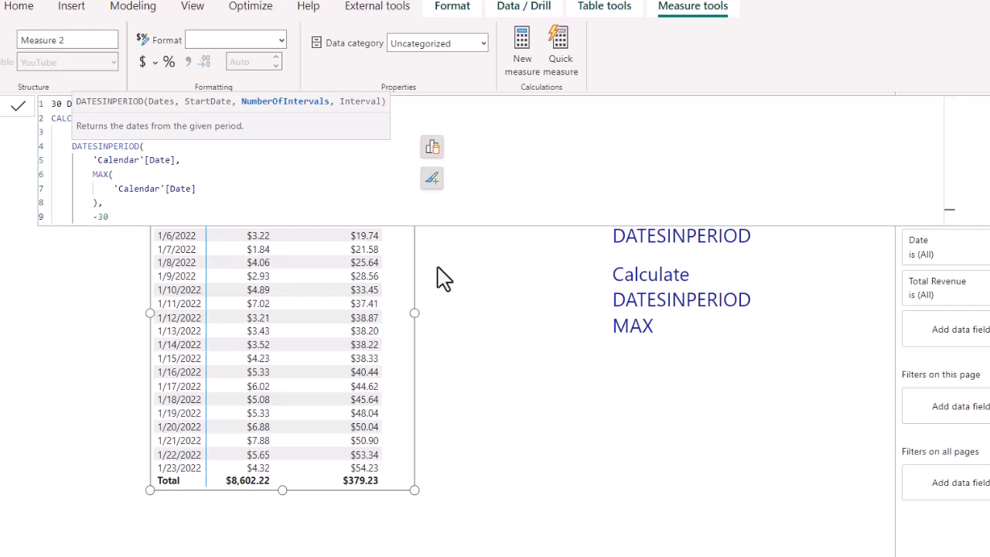
type(",")
key("shift+Return")
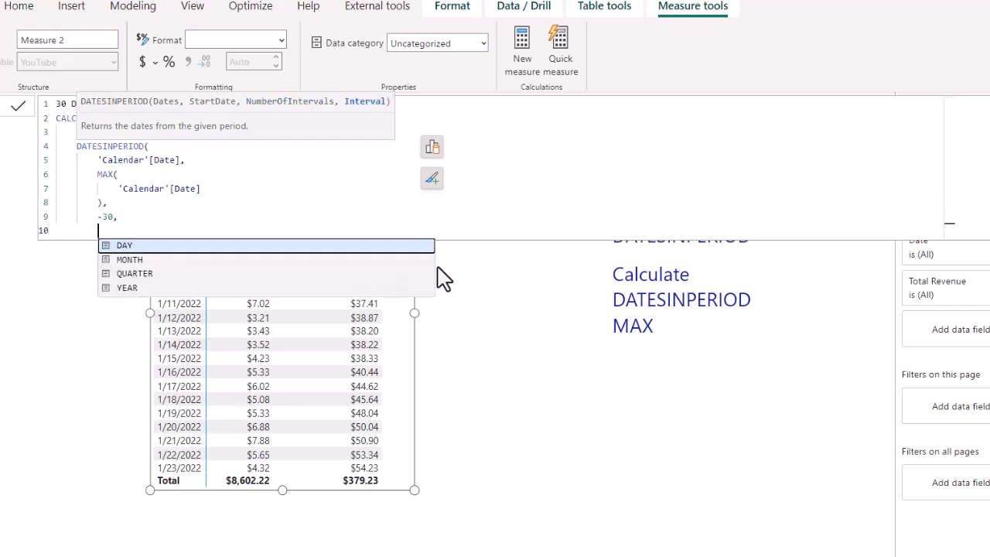
type("DAY")
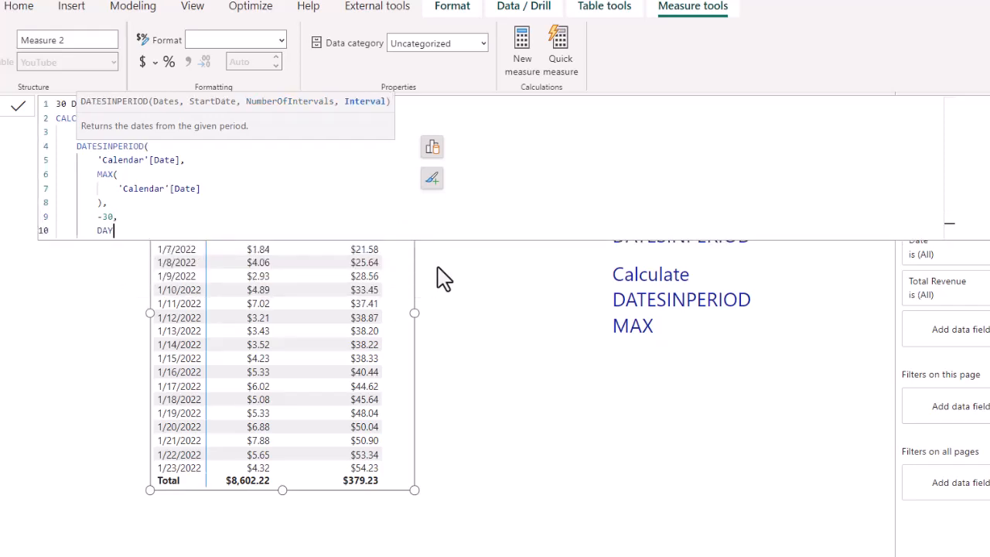
Close the DATESINPERIOD and CALCULATE functions on separate lines and commit the 30 Day Rolling Average measure.
key("shift+Return")
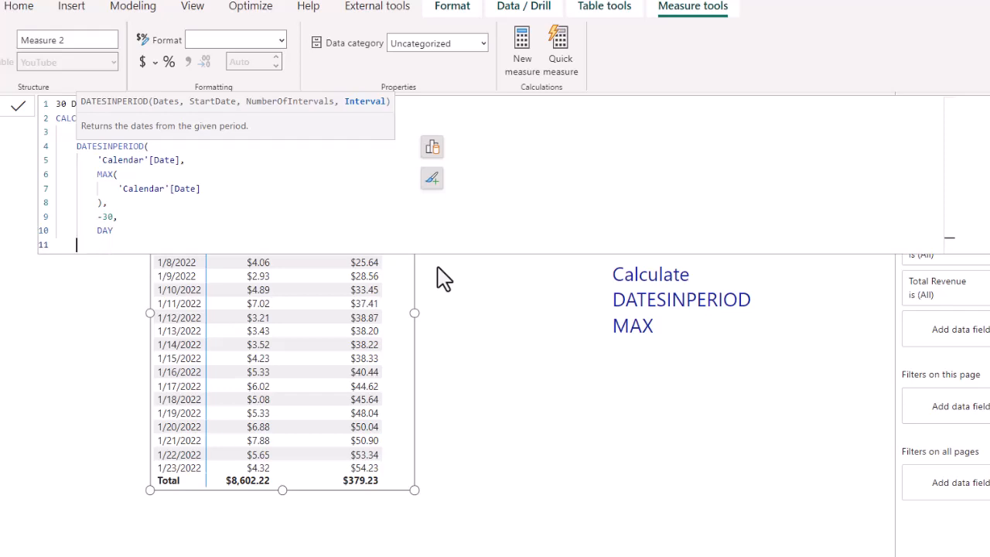
type(")")
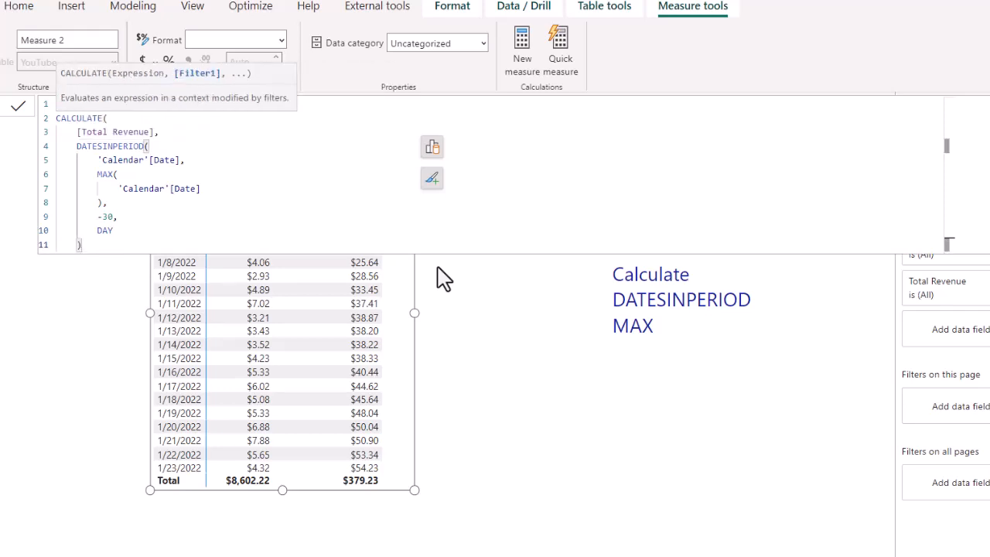
key("shift+Return")
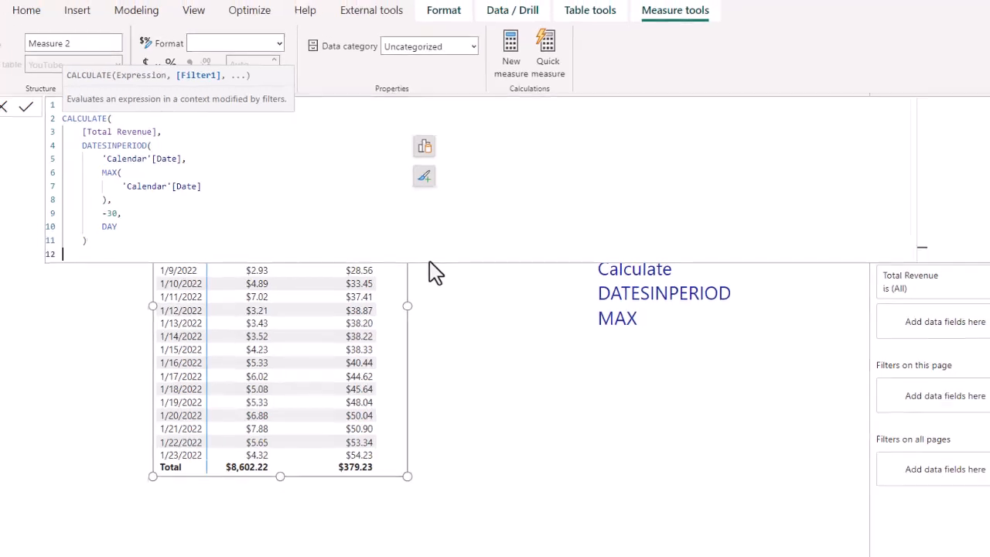
type(")")
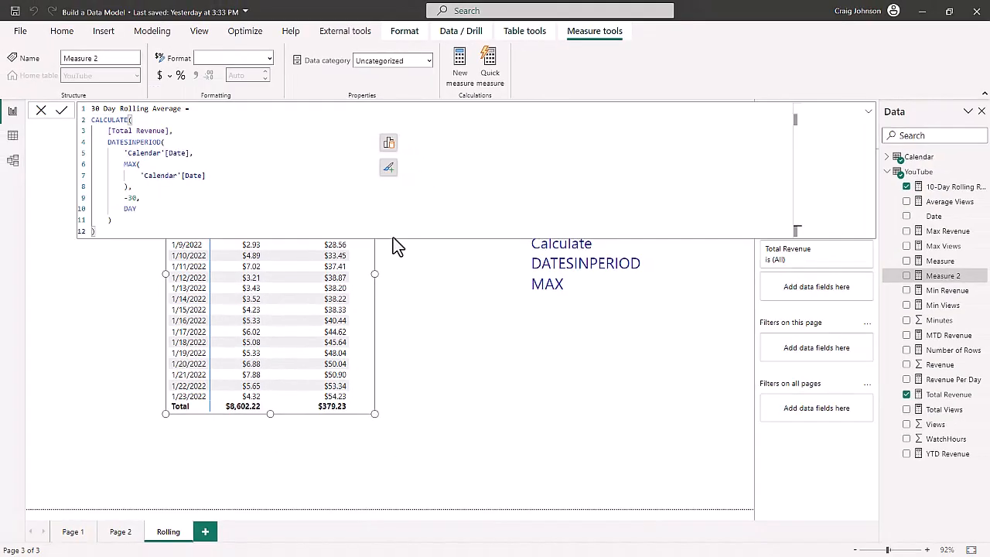
key("Return")
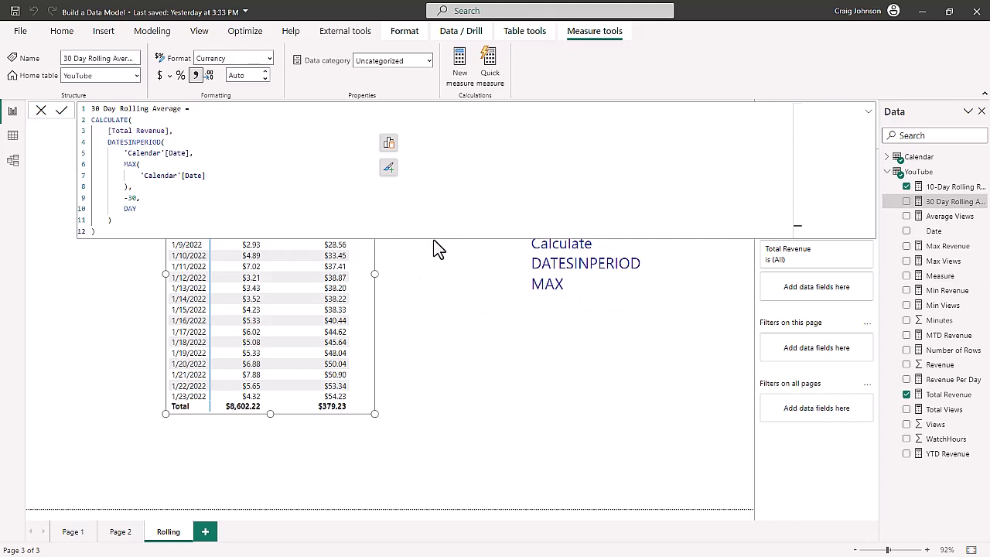
left_click(481, 330)
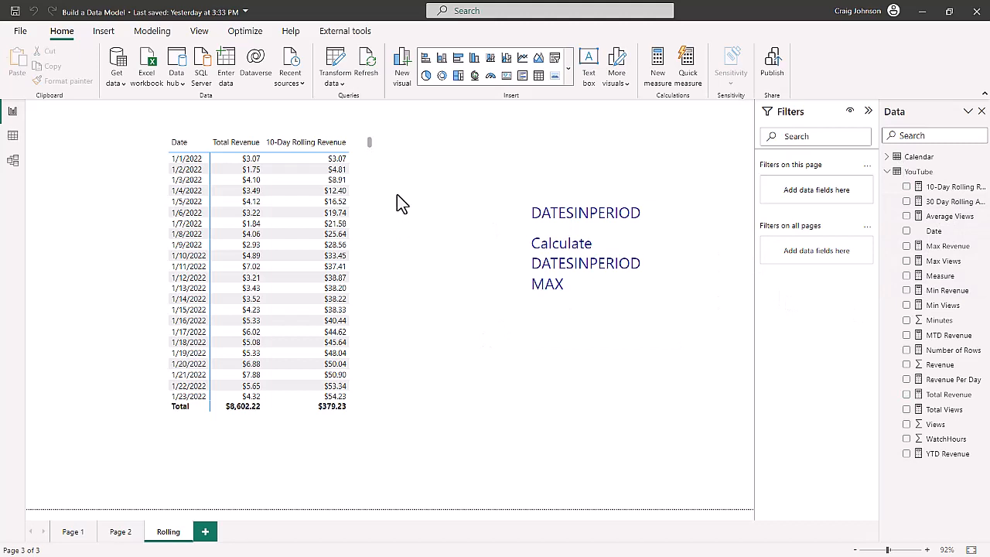
Add the 30 Day Rolling Average measure from the YouTube table to the matrix values and widen the matrix to fit it.
left_click(367, 230)
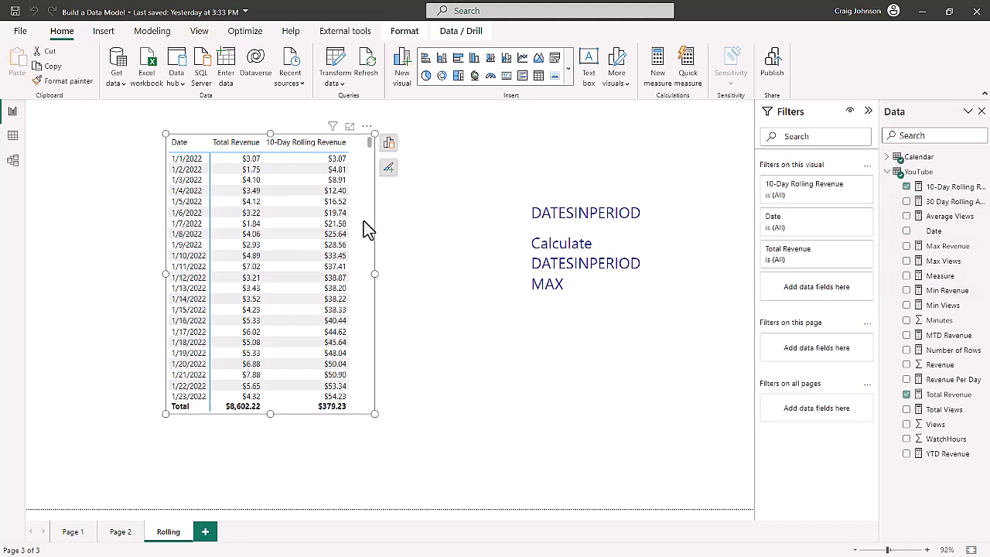
left_click(390, 144)
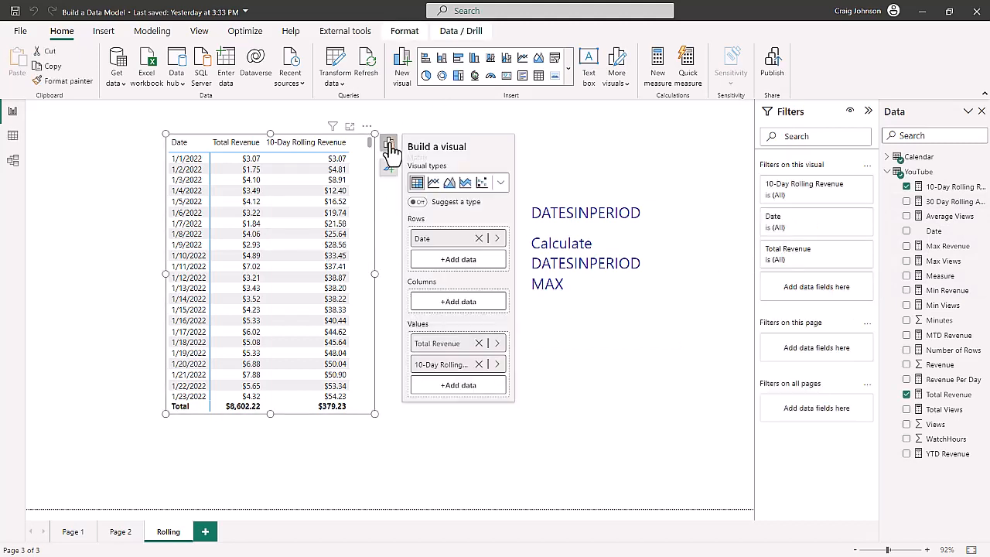
left_click(455, 387)
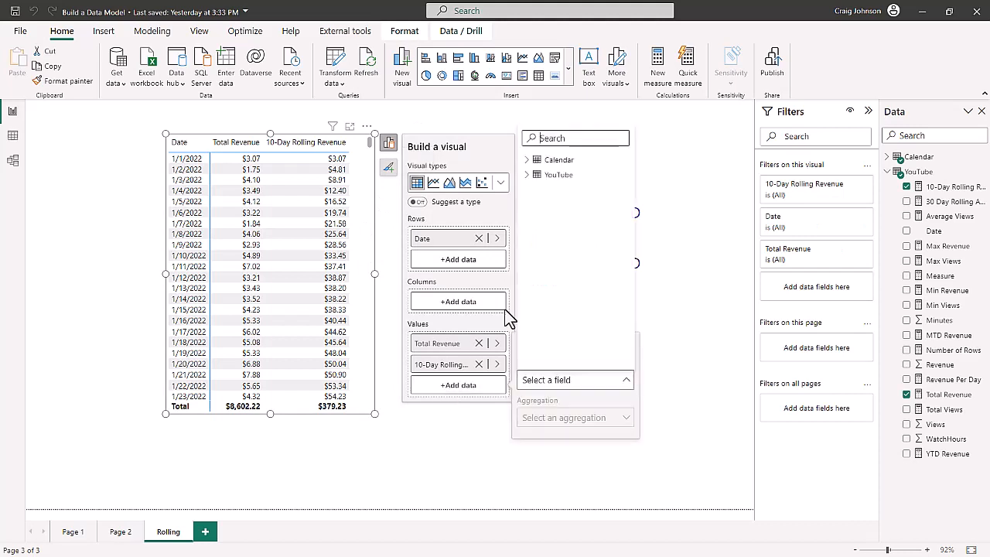
left_click(527, 176)
left_click(568, 206)
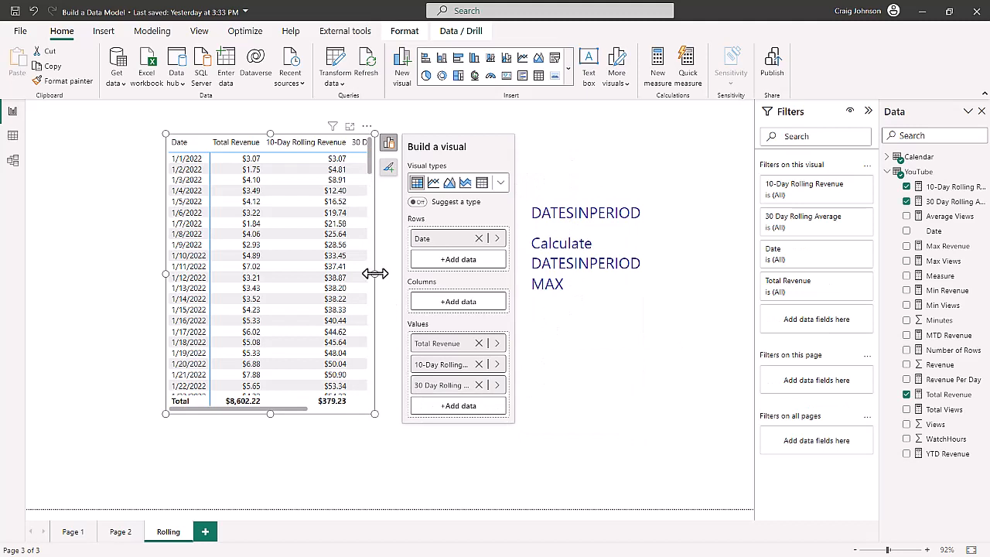
left_click_drag(376, 273, 453, 274)
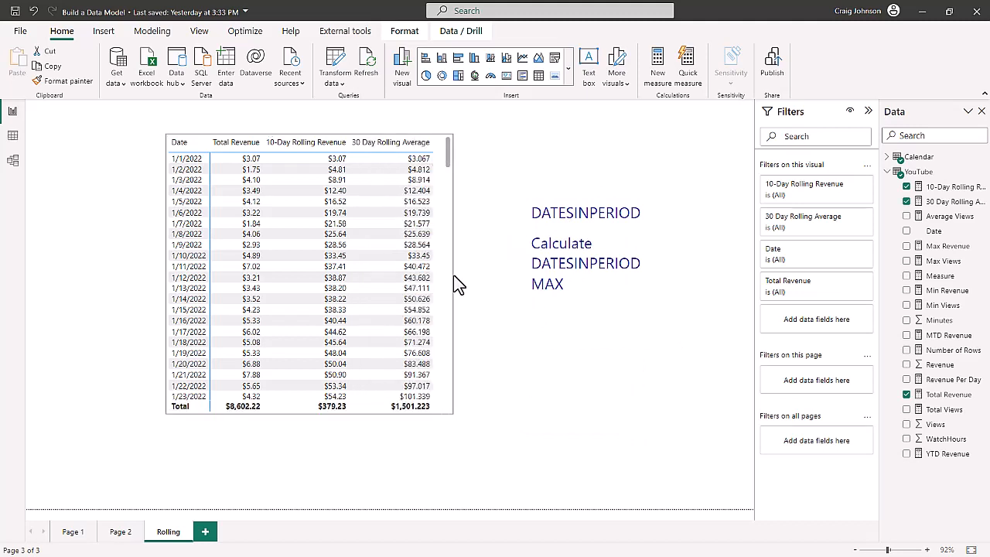
Format the 30 Day Rolling Average measure to 2 decimal places.
left_click(944, 203)
left_click(246, 75)
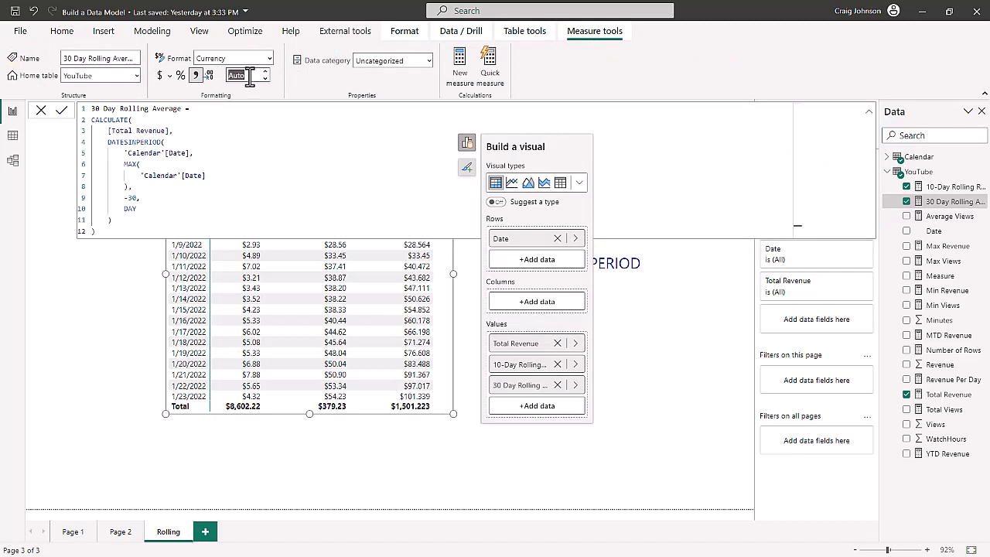
type("2")
key("Return")
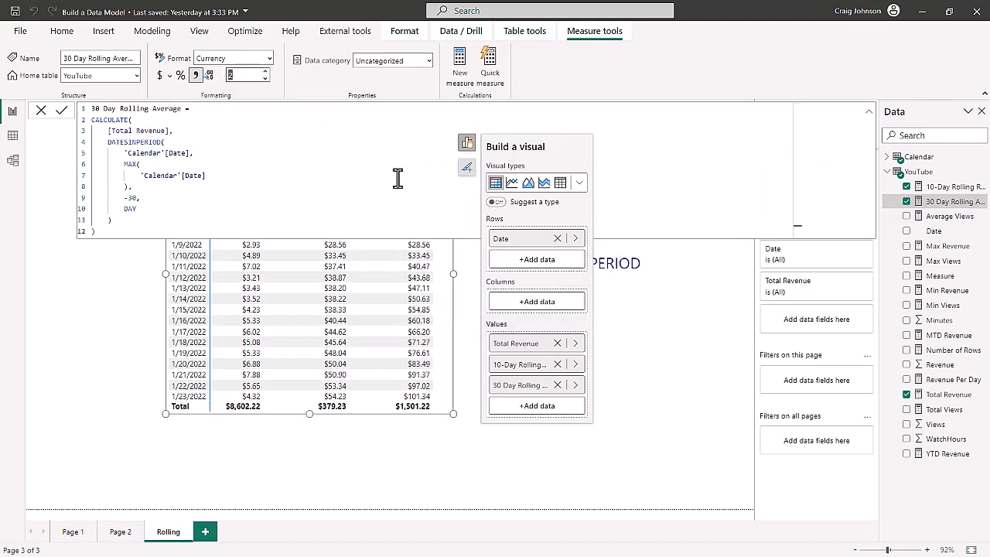
left_click(708, 333)
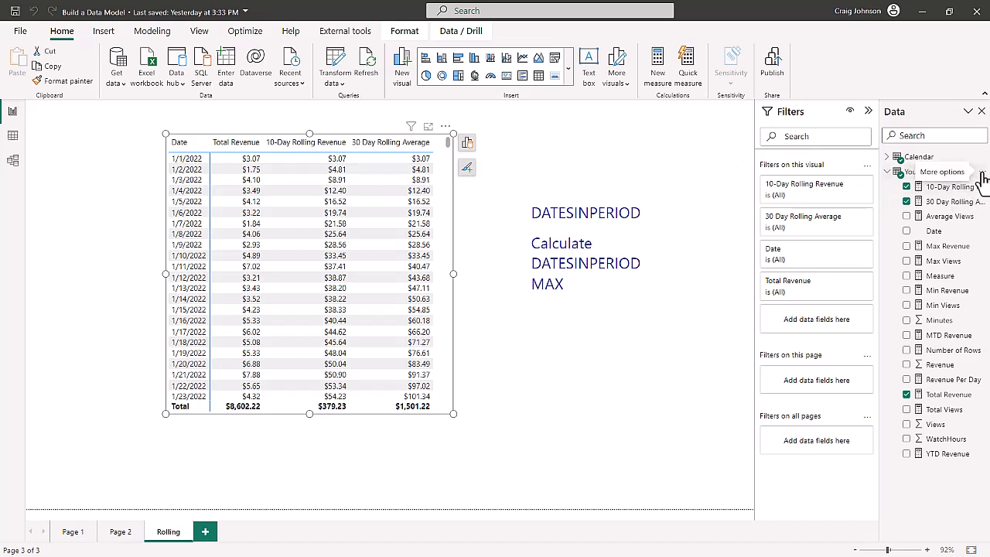
Create a new measure in the YouTube table and name it 10 Day Rolling Views.
left_click(981, 176)
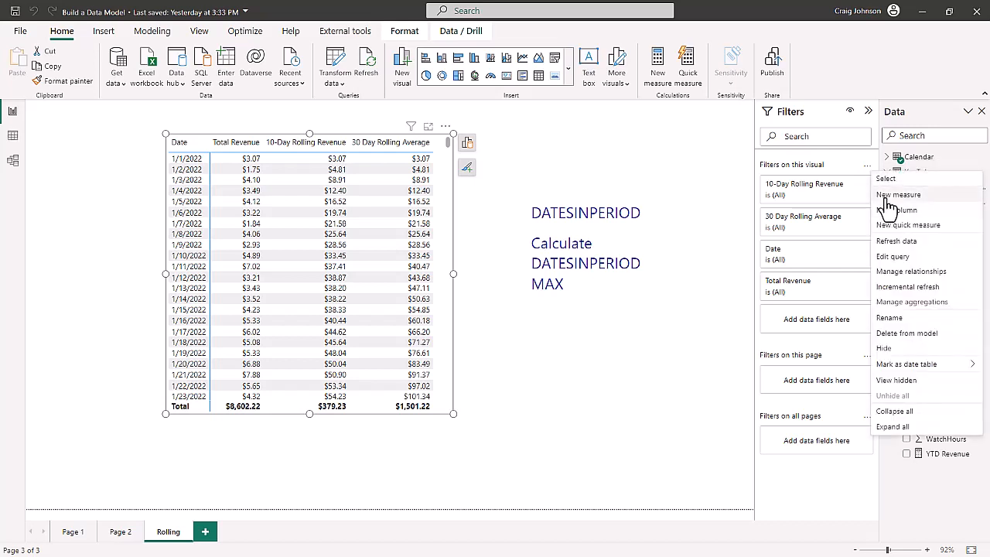
key("Escape")
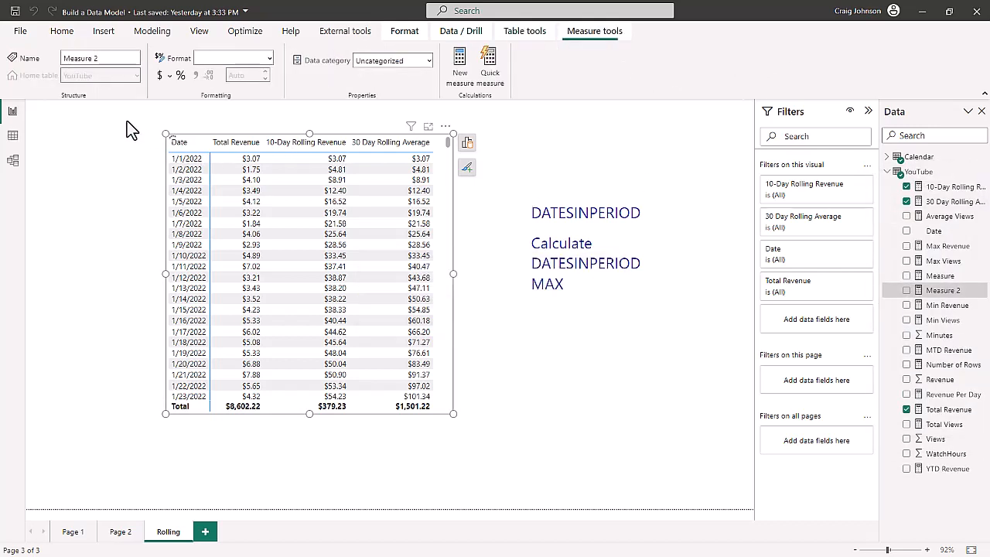
triple_click(127, 114)
key("BackSpace")
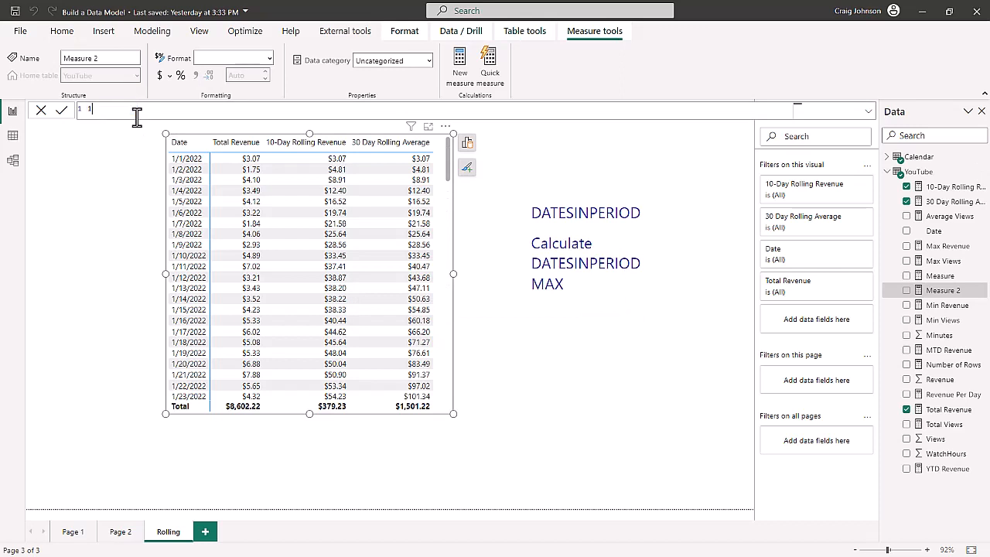
type("10 Day Rolling Views =")
key("shift+Return")
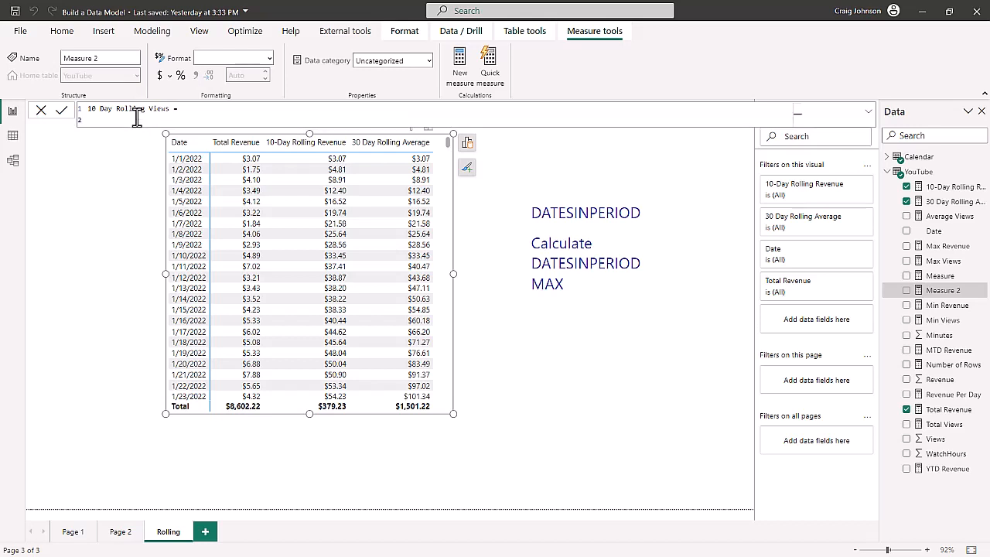
Begin the 10 Day Rolling Views formula with CALCULATE, using [Total Views] as its expression on a separate line.
type("CALCULATE(")
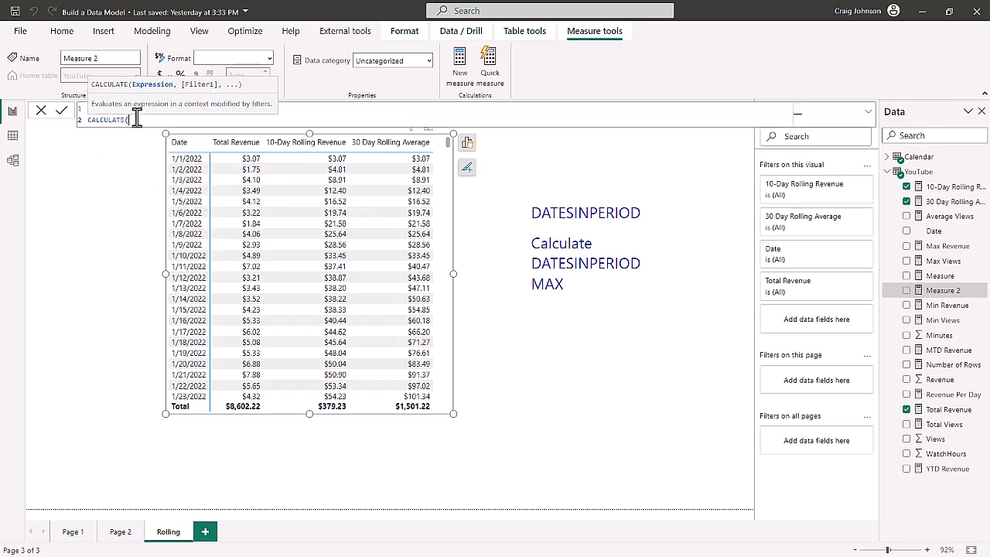
key("shift+Return")
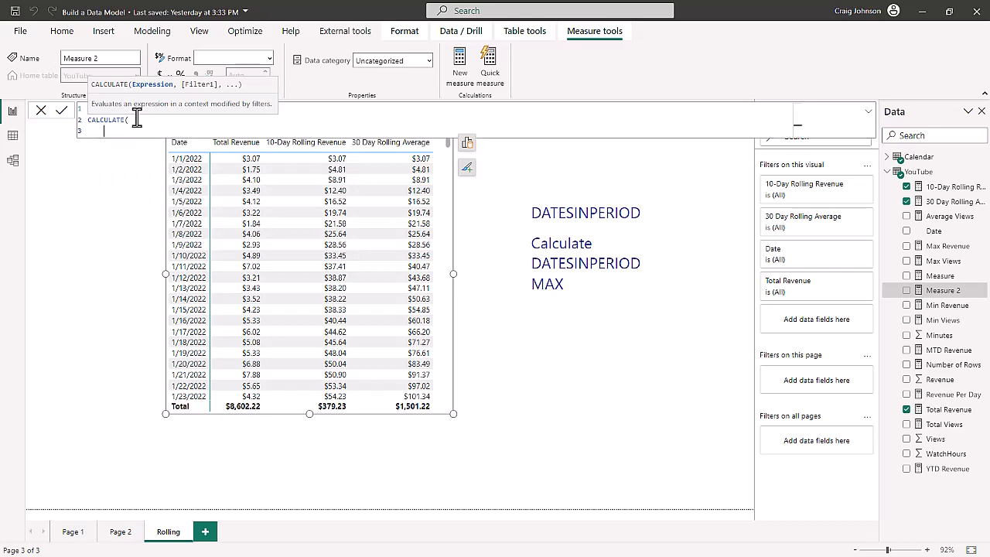
type("tot")
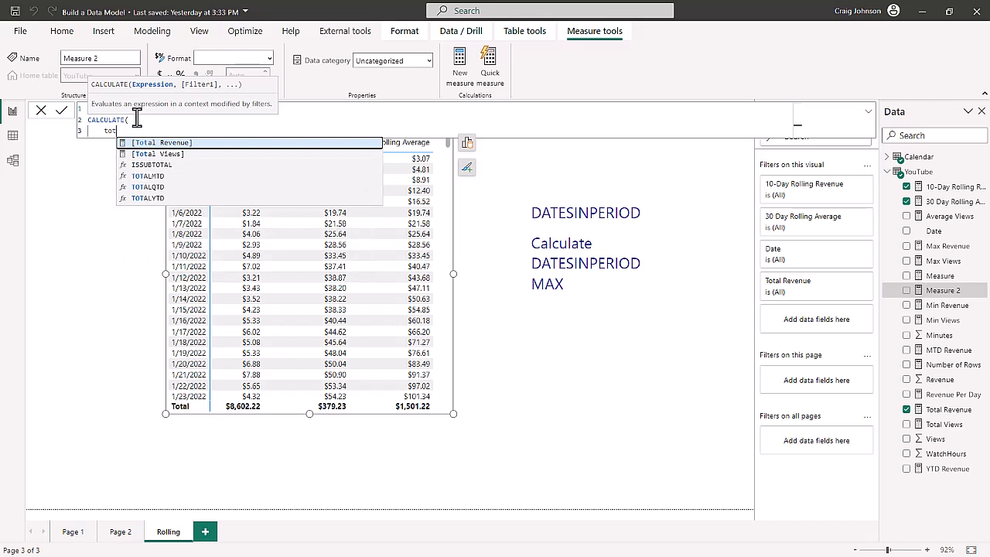
key("Down")
key("Tab")
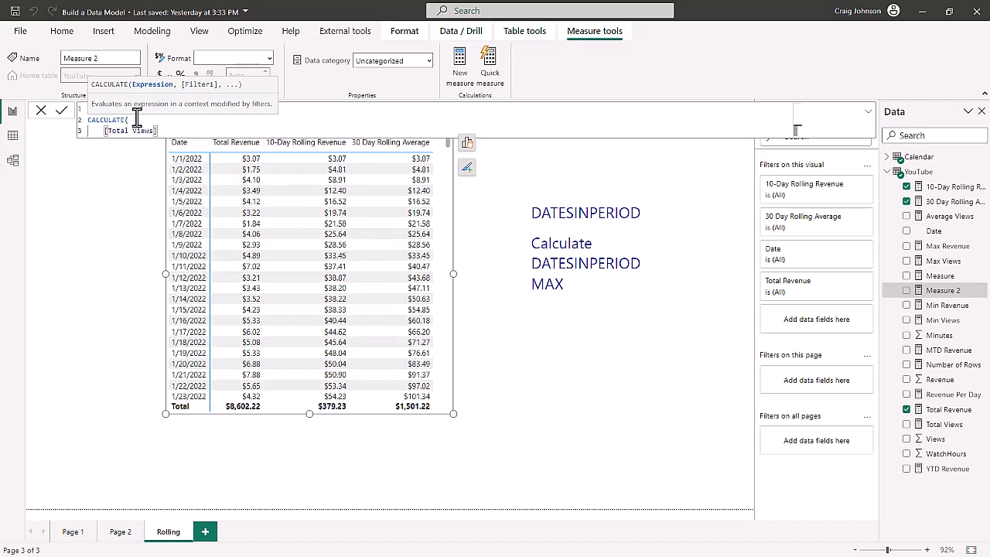
type(",")
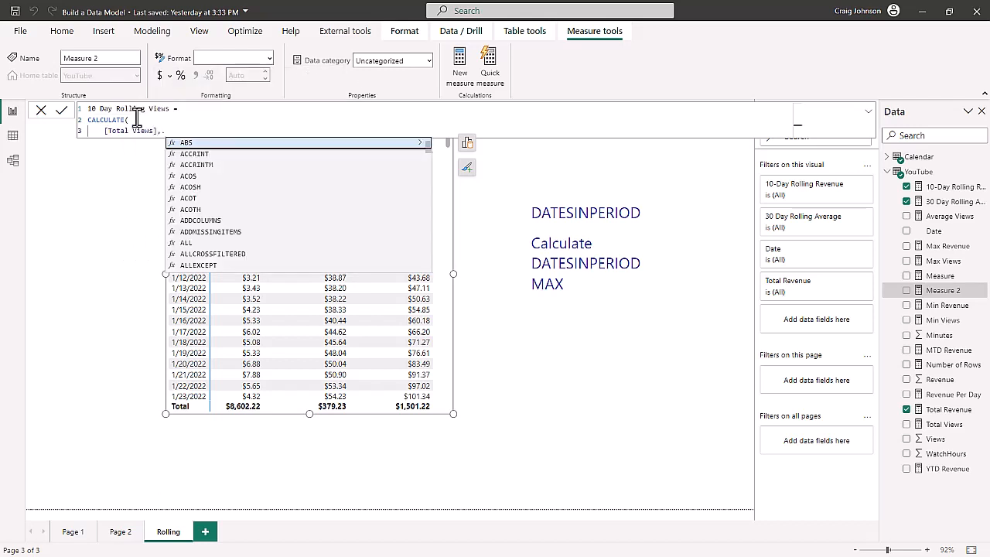
Add DATESINPERIOD as the filter argument of the 10 Day Rolling Views formula, with 'Calendar'[Date] as its dates on a separate line.
key("shift+Return")
type("dates")
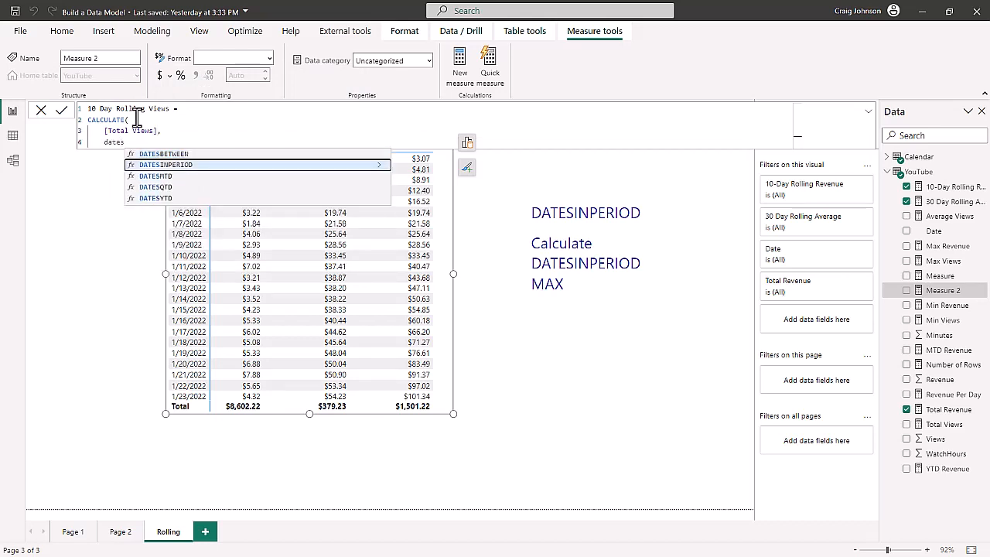
key("Tab")
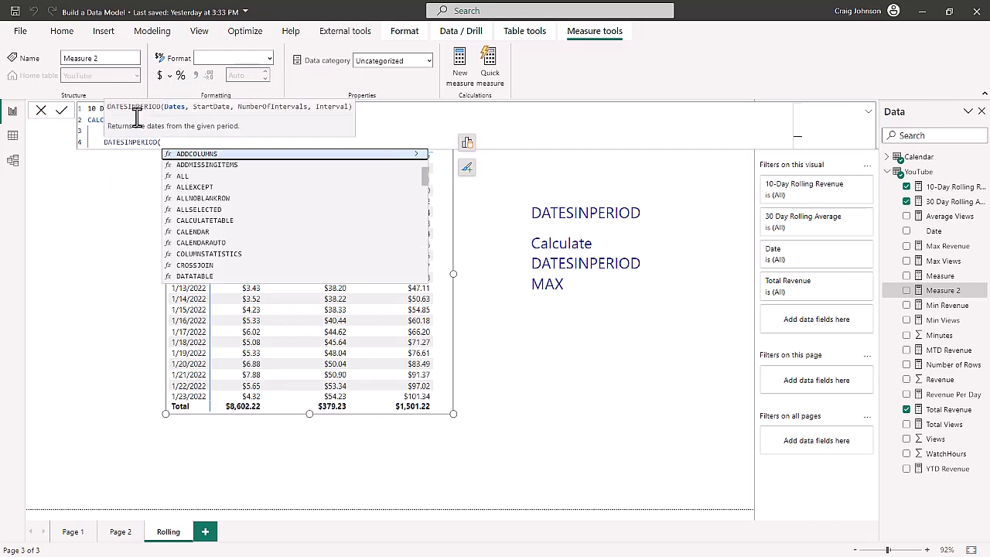
key("shift+Return")
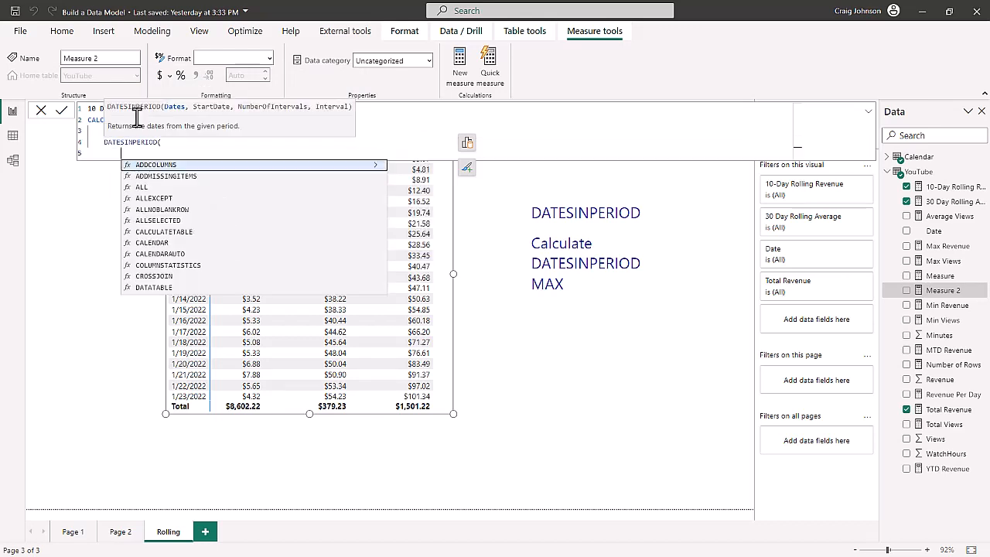
type("cale")
key("Tab")
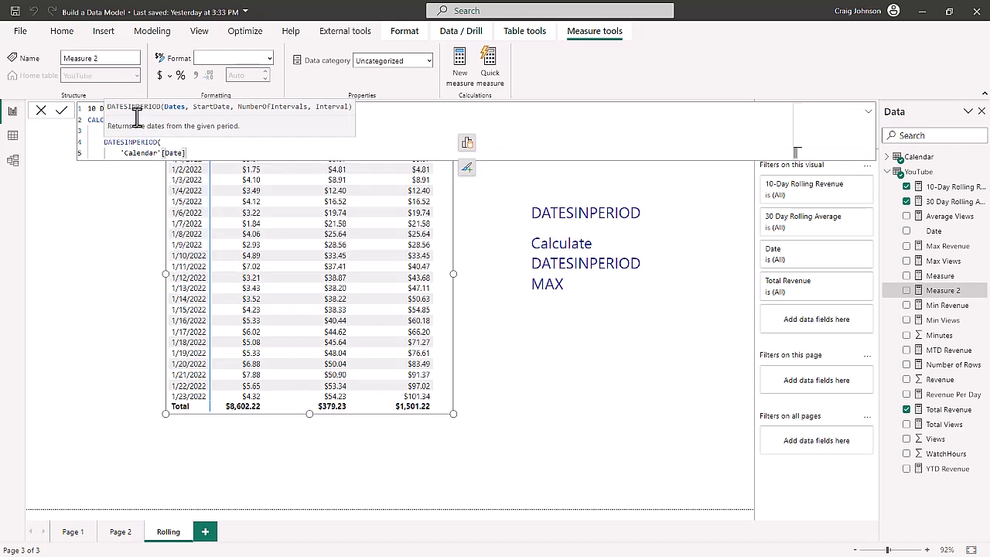
type(",")
key("shift+Return")
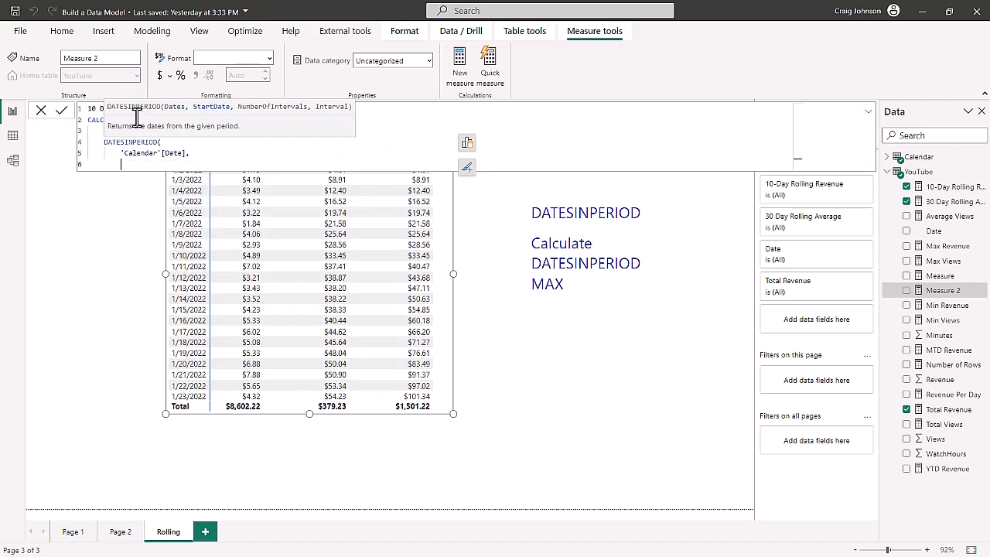
Complete the DATESINPERIOD arguments with MAX('Calendar'[Date]), -10 and DAY, close all parentheses and commit the 10 Day Rolling Views measure.
type("m")
key("Tab")
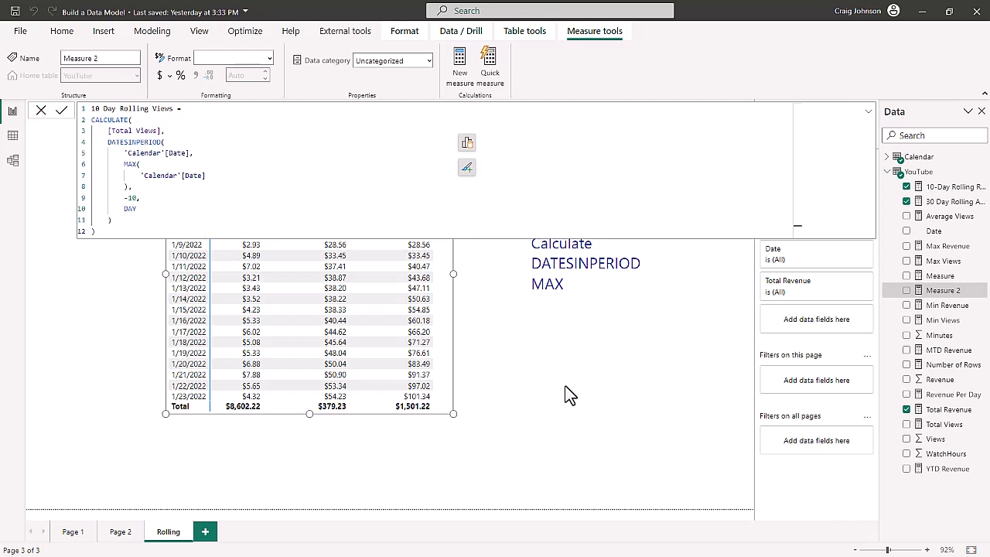
key("Return")
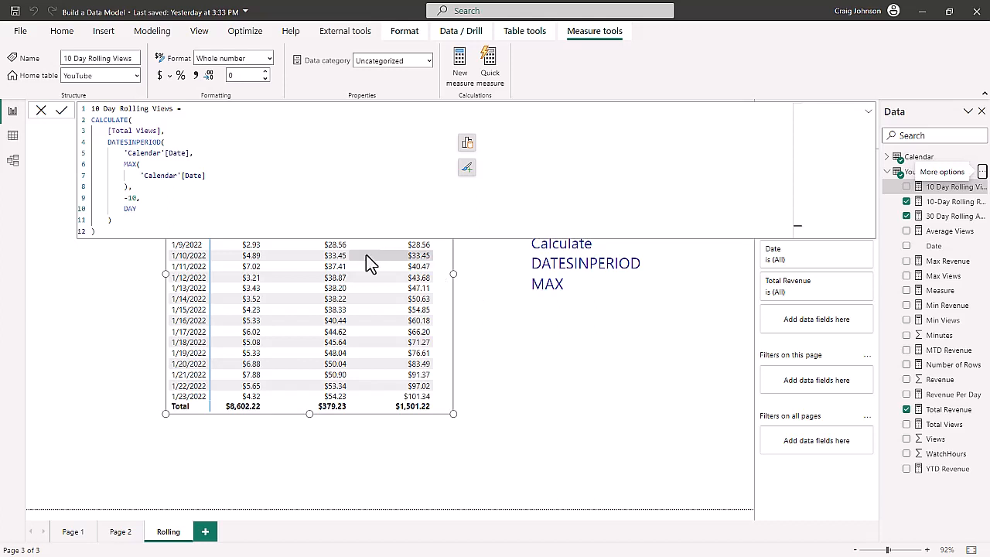
Add the 10 Day Rolling Views measure from the YouTube table to the matrix values, then widen and reposition the matrix on the page.
left_click(440, 299)
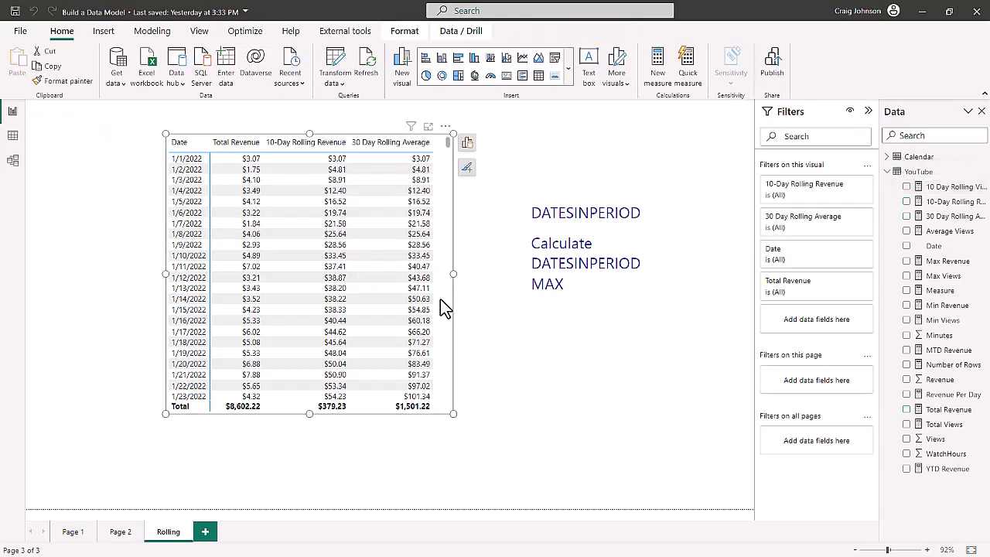
left_click_drag(451, 271, 510, 293)
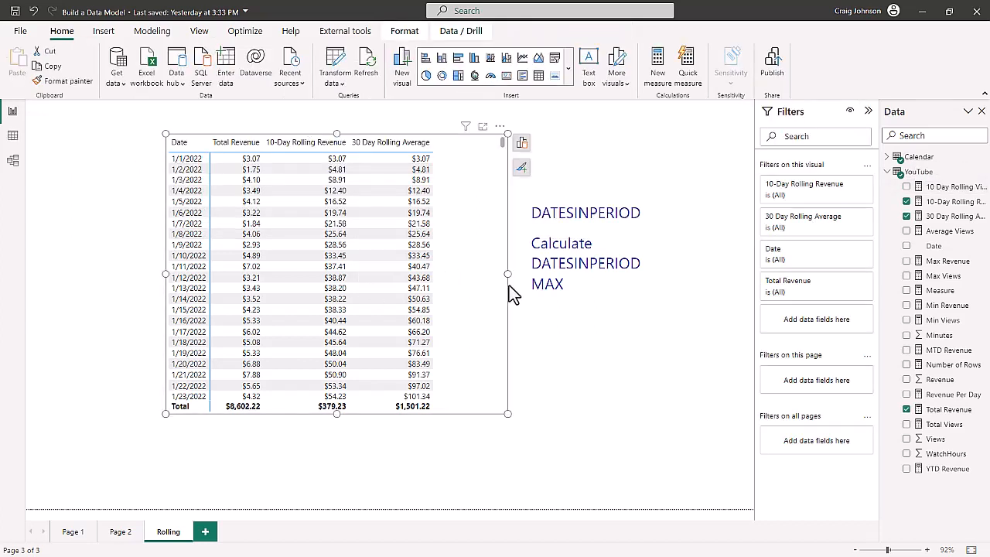
left_click(522, 144)
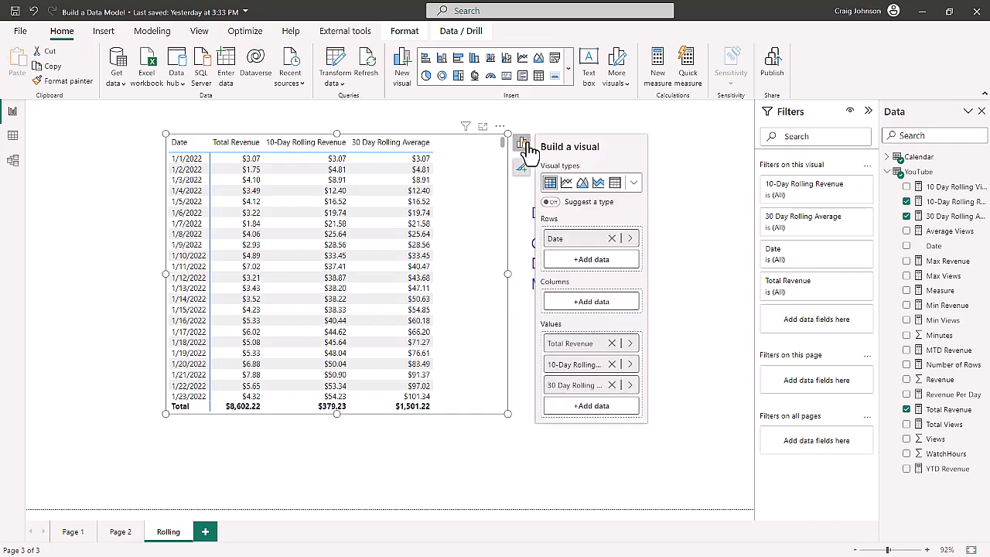
left_click(616, 408)
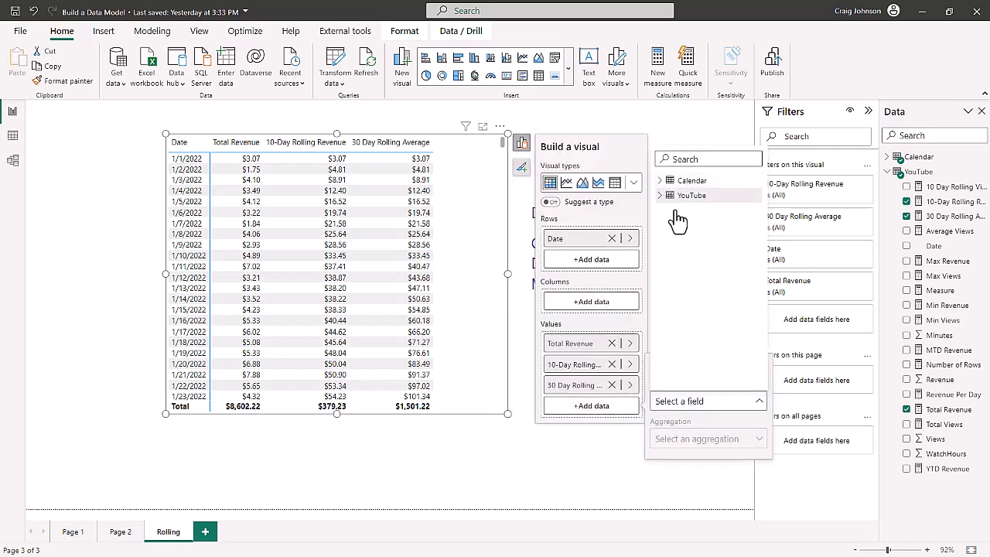
left_click(675, 195)
left_click(701, 213)
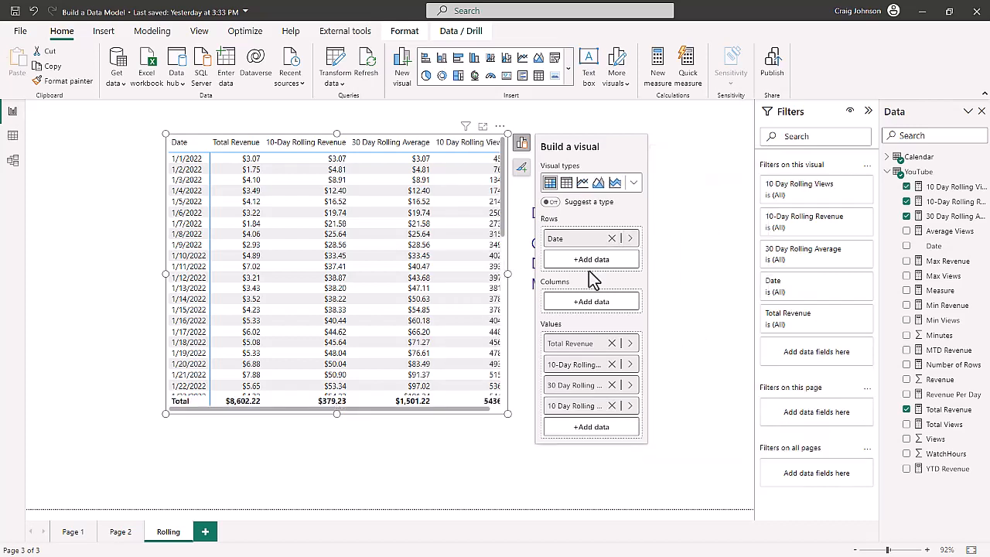
left_click_drag(507, 410, 564, 419)
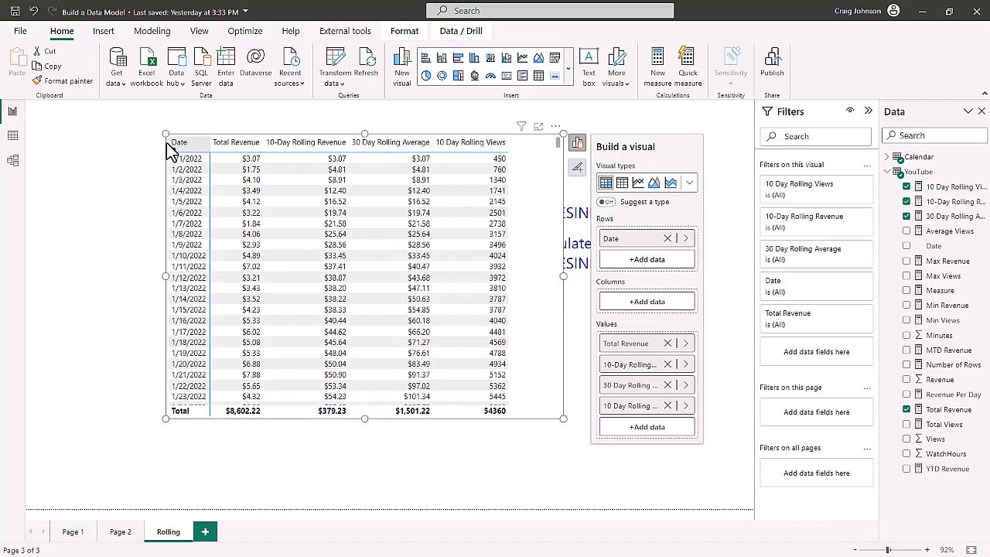
left_click_drag(536, 406, 461, 412)
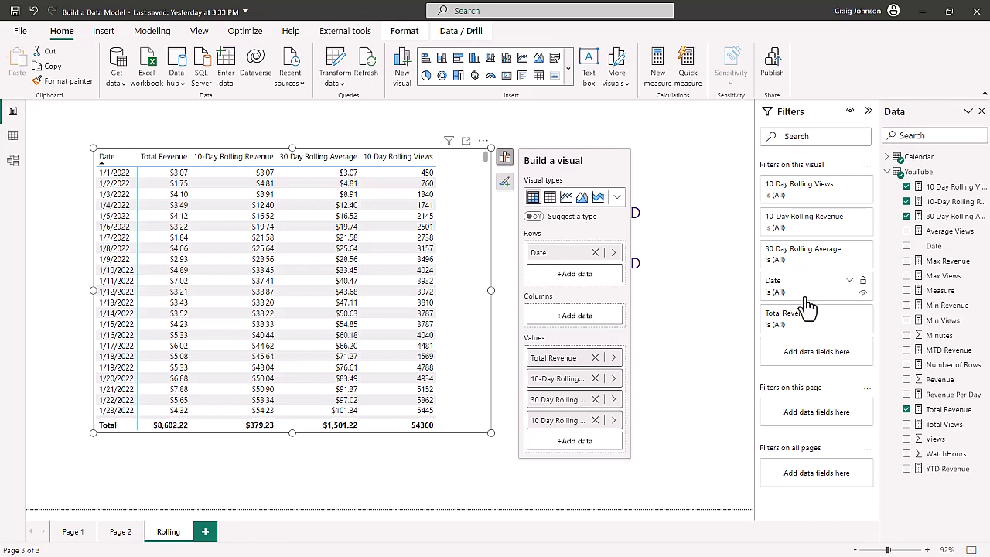
Copy the whole 10 Day Rolling Views formula into a new measure in the YouTube table.
left_click(950, 186)
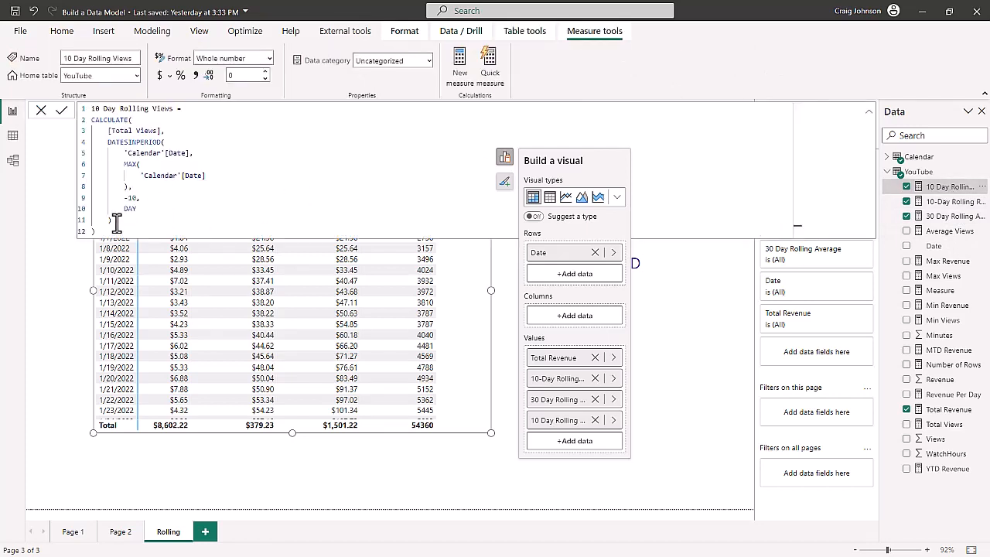
left_click_drag(111, 231, 87, 118)
key("ctrl+c")
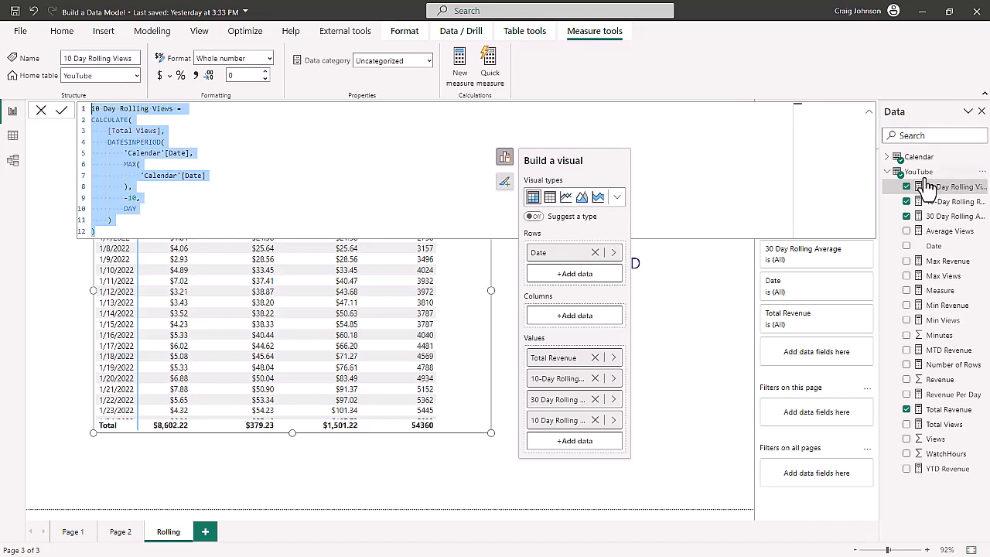
left_click(737, 296)
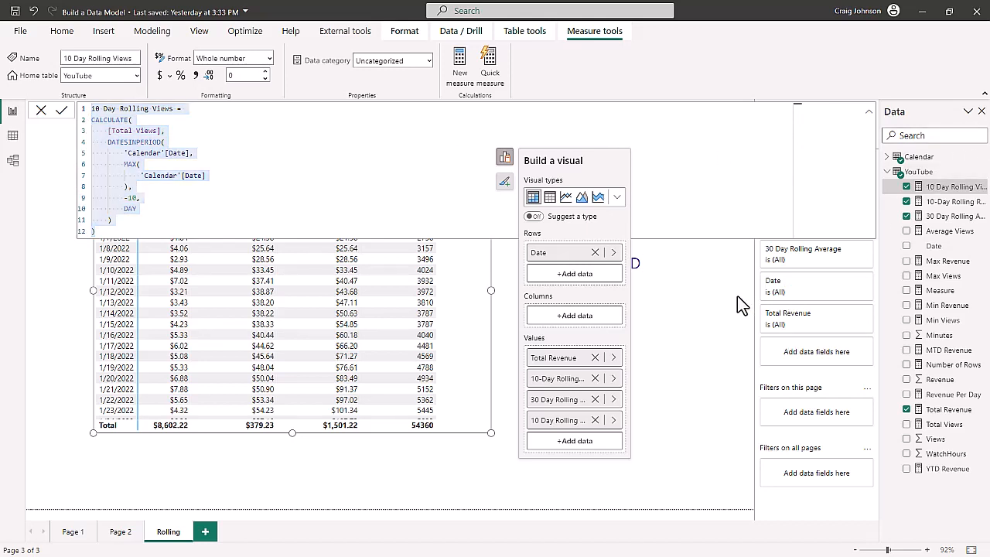
left_click(462, 82)
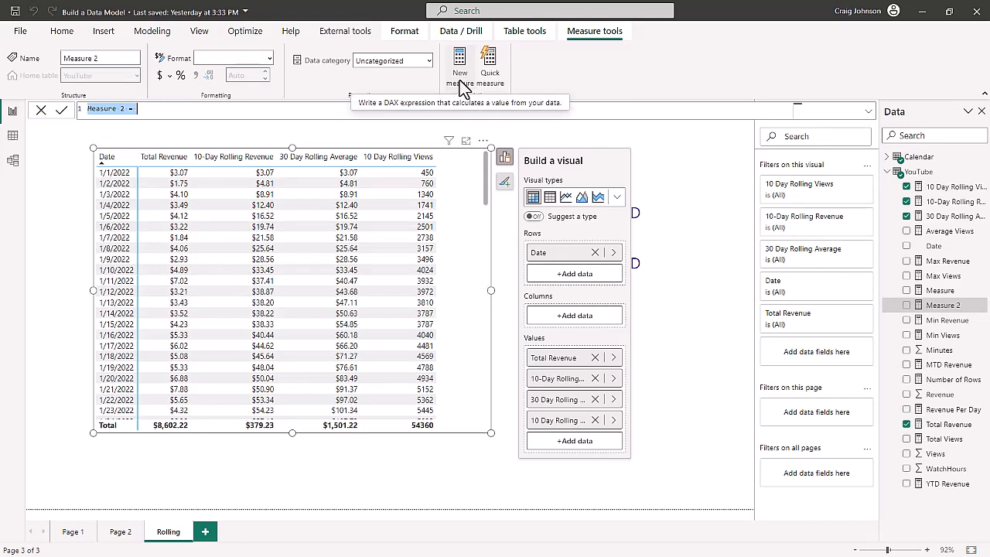
key("ctrl+v")
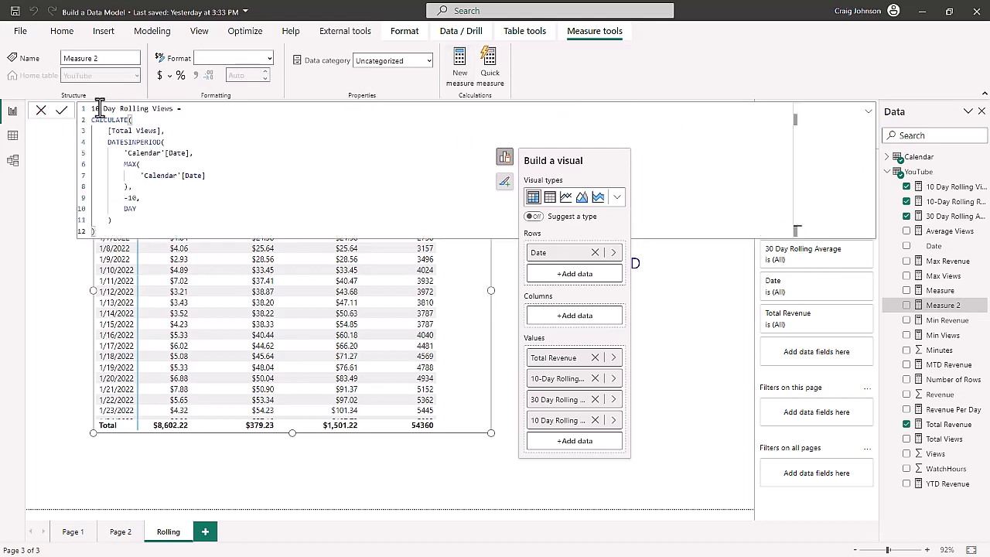
Rename the copied measure 30 Day Rolling Views, set its DATESINPERIOD interval to -30 and commit the formula.
key("ctrl+Home")
key("Delete")
key("Delete")
key("Delete")
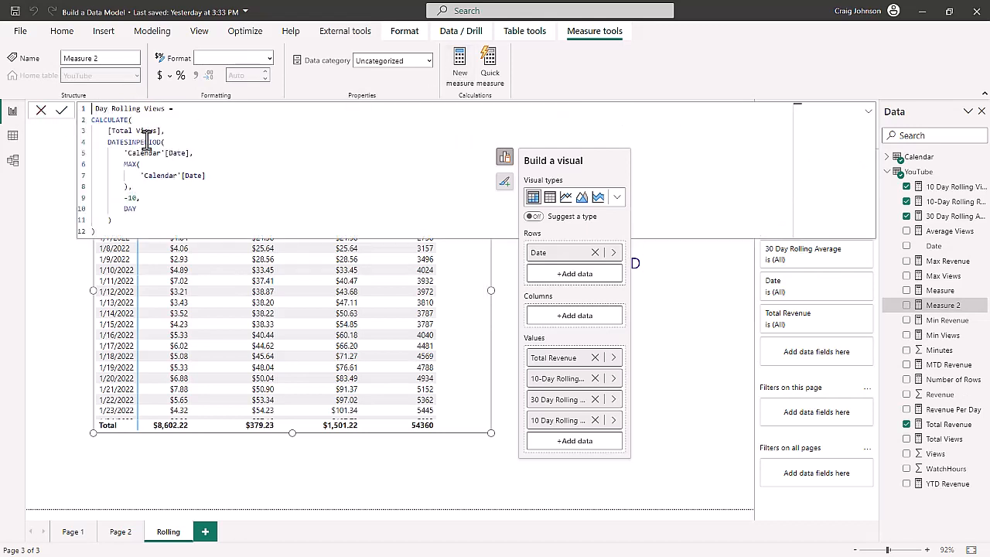
type("30")
left_click(131, 197)
key("BackSpace")
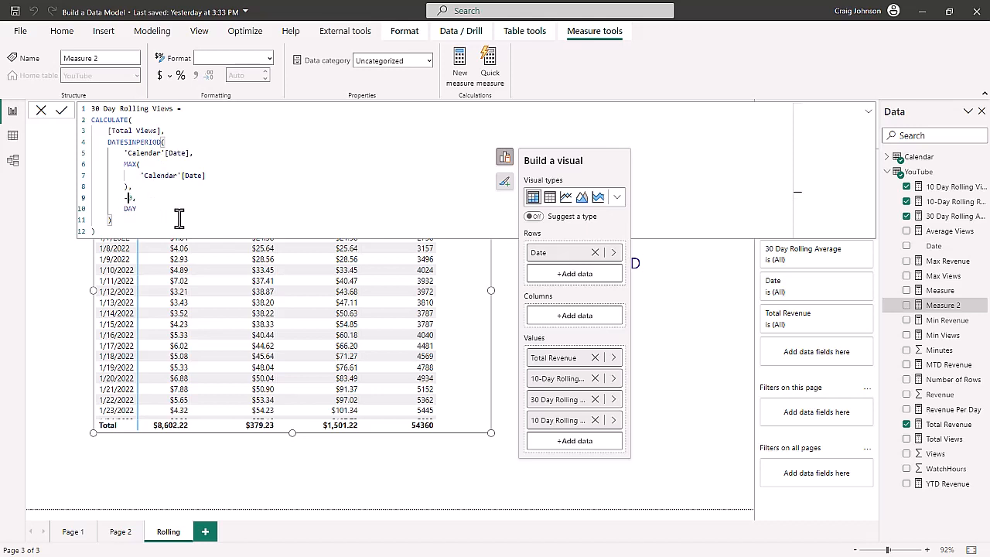
type("3")
left_click(110, 229)
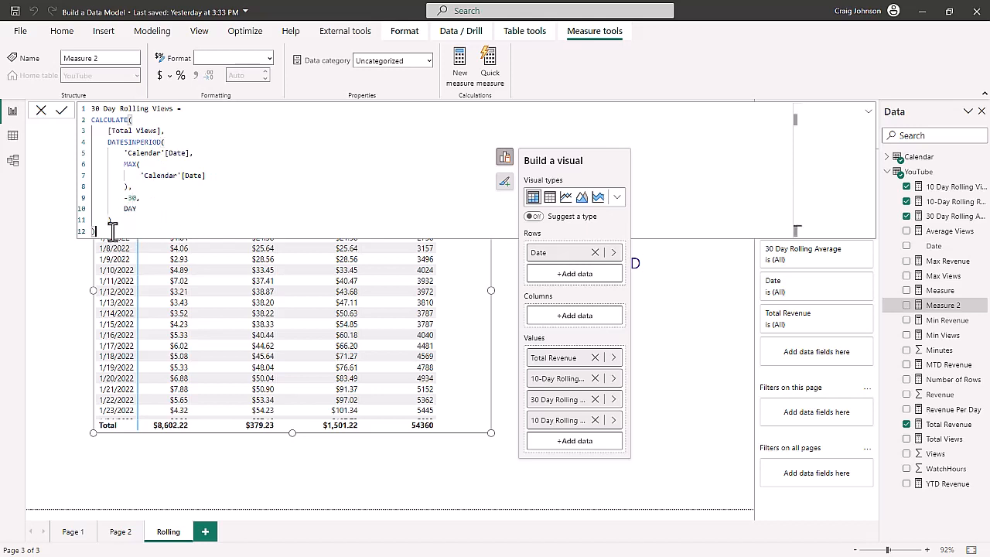
key("Return")
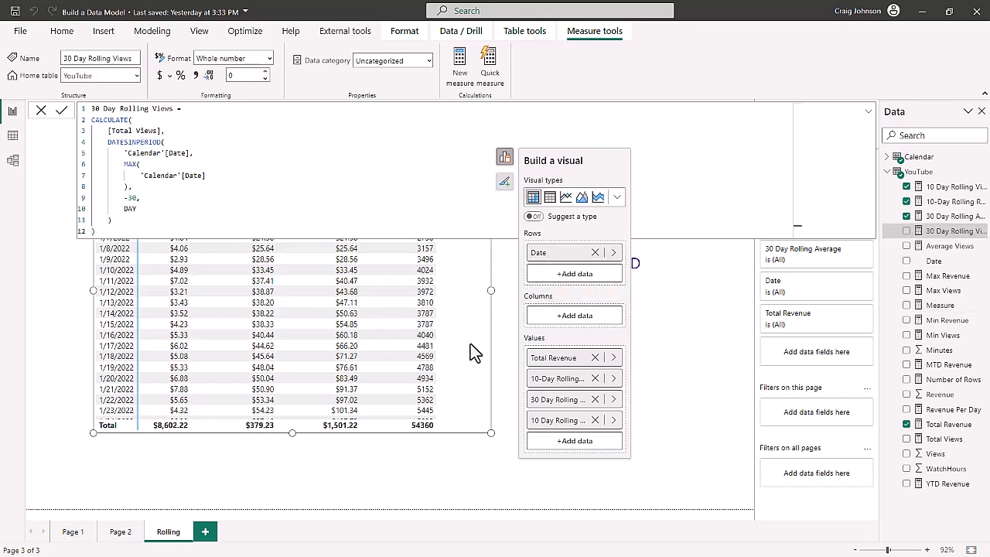
Add the 30 Day Rolling Views measure from the YouTube table to the matrix values and widen the matrix to fit it.
left_click(708, 325)
left_click(462, 289)
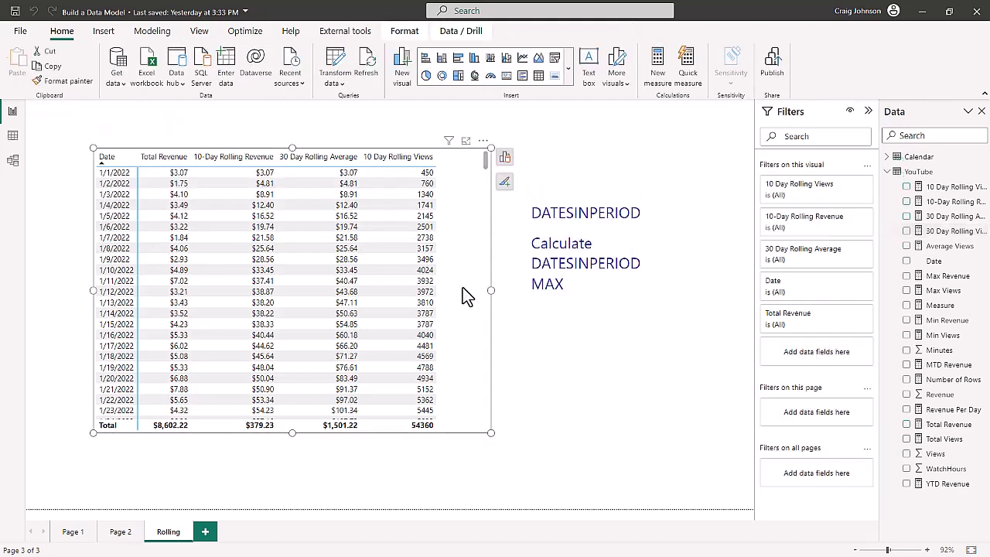
left_click(505, 157)
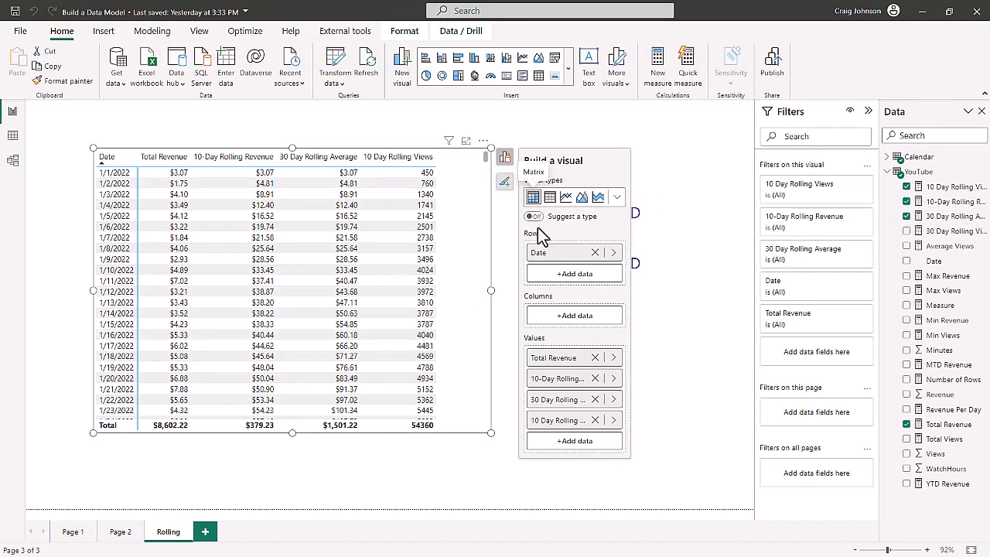
left_click(573, 444)
left_click(643, 231)
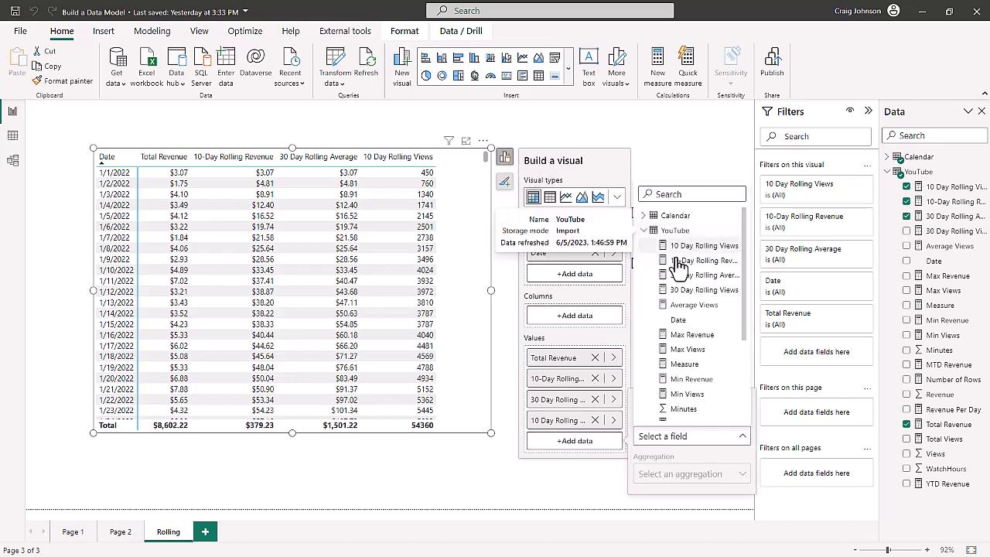
left_click(684, 293)
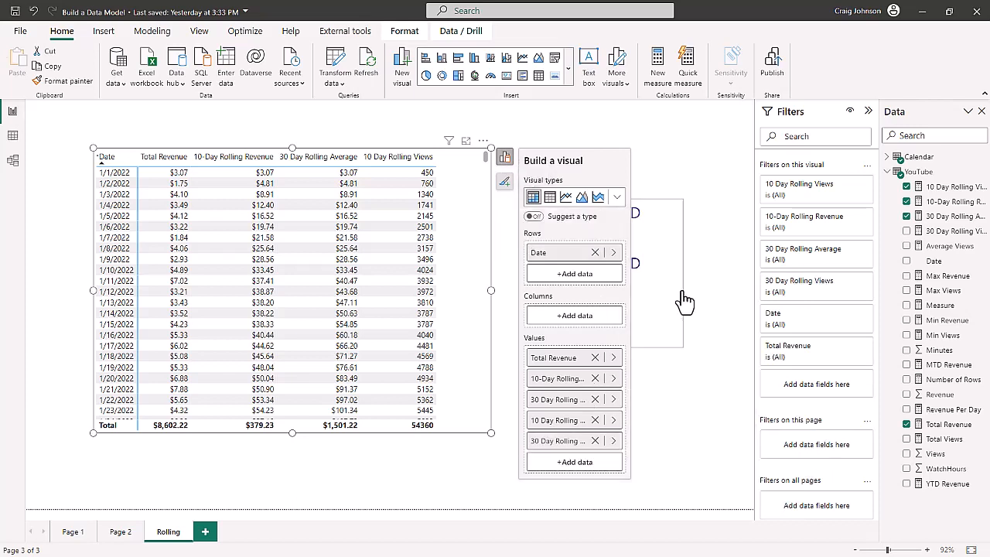
left_click_drag(489, 431, 526, 436)
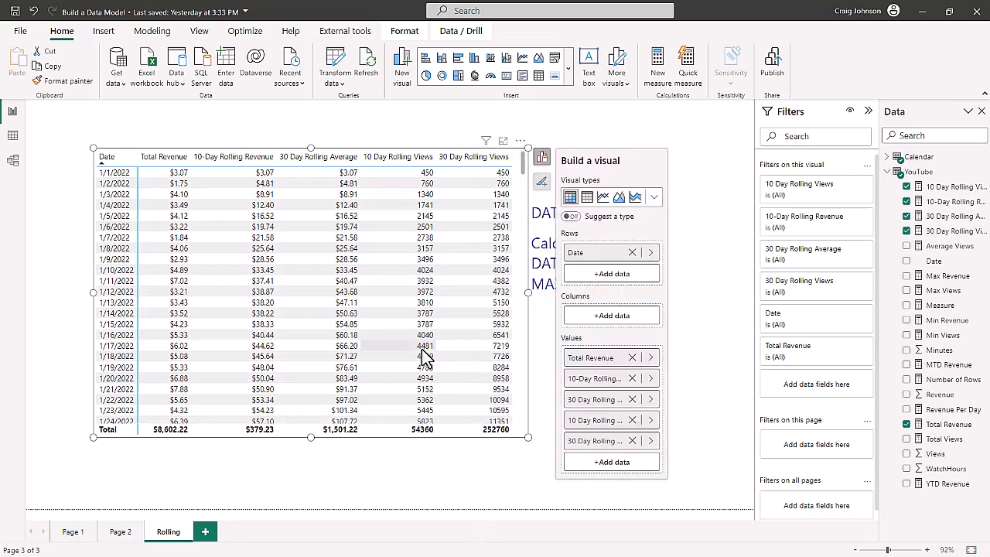